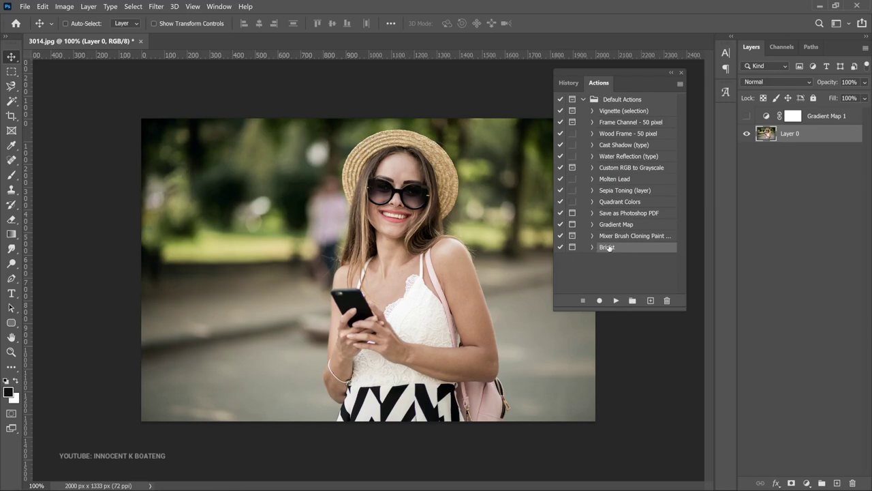
Run the Bright action with a lowered shadows amount, then reduce Camera Raw Whites and Shadows.
click(616, 300)
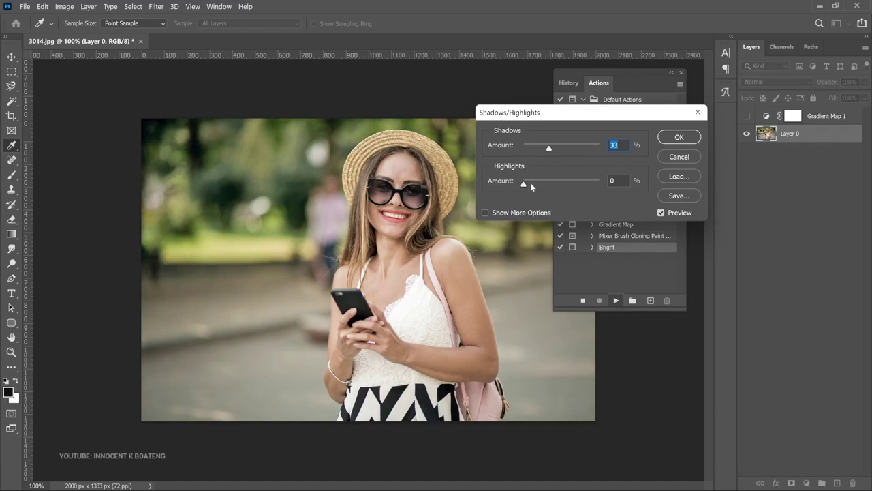
mouse_move(549, 149)
mouse_down()
mouse_move(563, 146)
mouse_move(539, 148)
mouse_up()
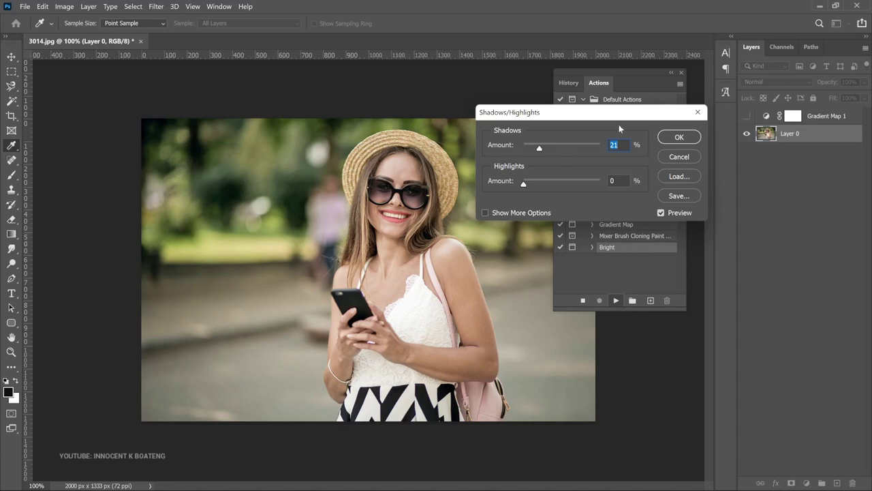
click(684, 136)
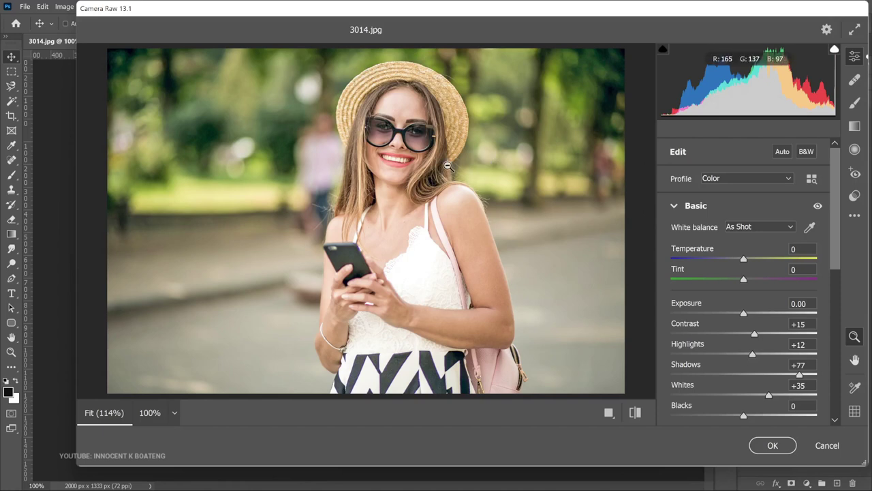
drag(769, 395, 749, 375)
drag(743, 259, 746, 260)
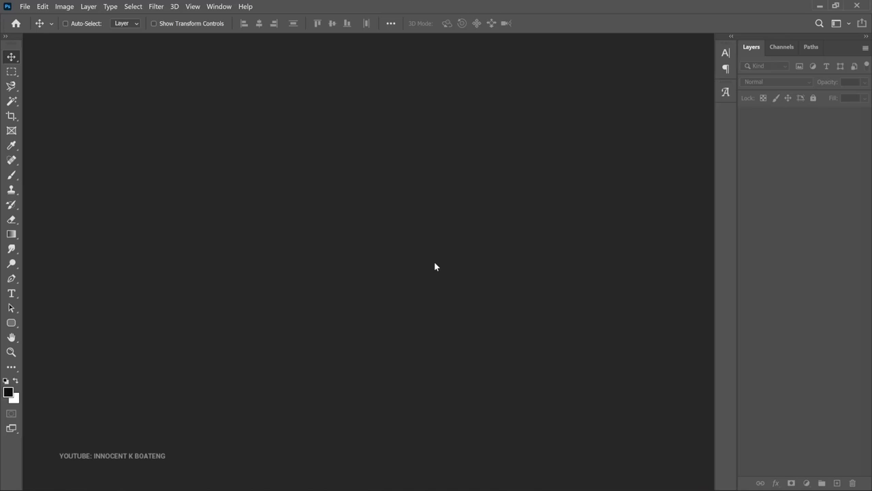
Reopen the portrait 3014.jpg as a fresh 2000 x 1333 px Background-only image.
key(ctrl+o)
key(Escape)
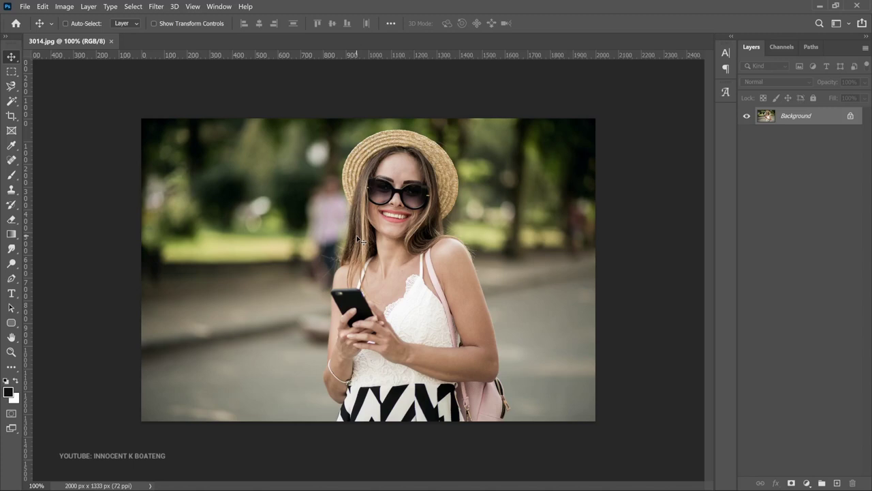
click(154, 6)
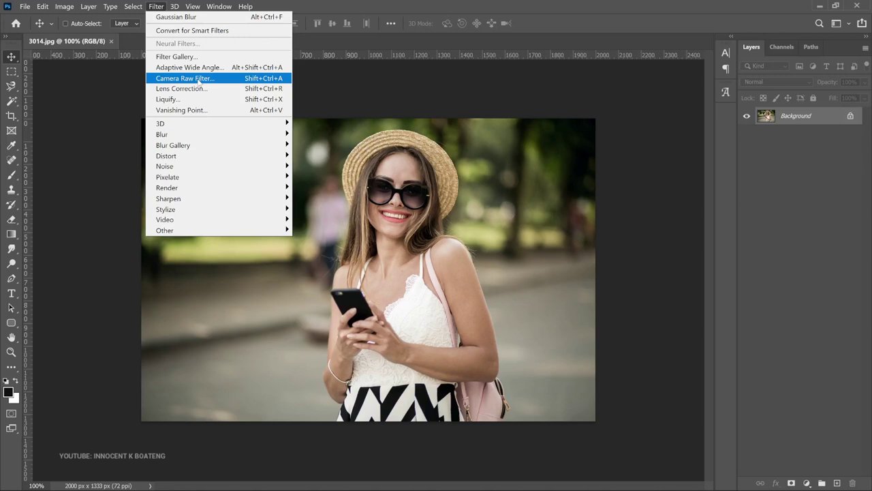
Show the Actions panel from the Window menu and nudge it slightly up and left.
click(217, 7)
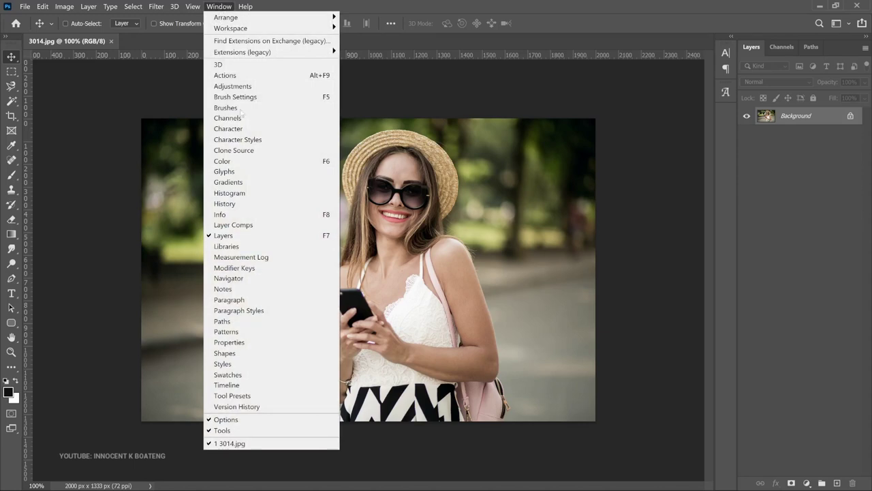
click(239, 75)
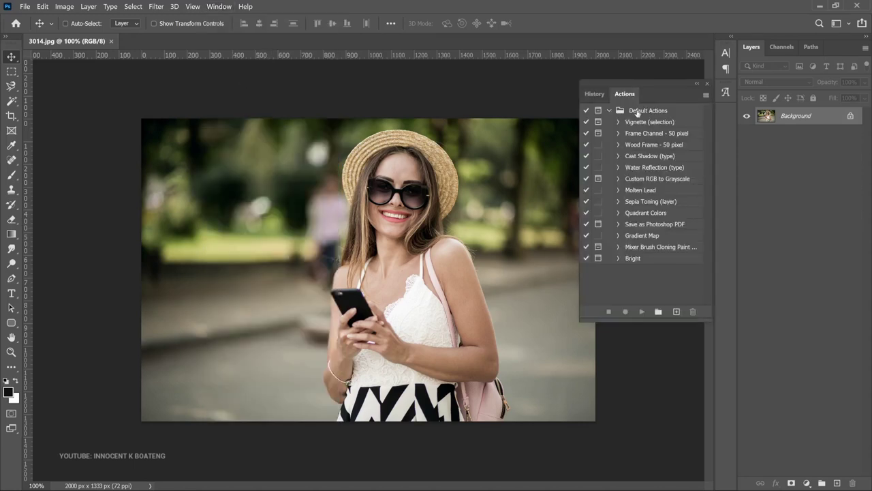
drag(661, 83, 631, 75)
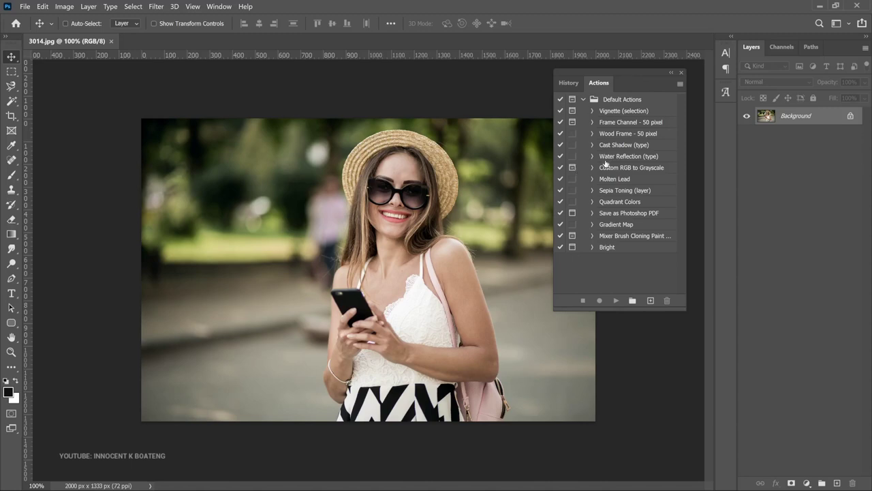
Unlock Background into Layer 0 and turn on dialog pauses for the Gradient Map action.
click(851, 117)
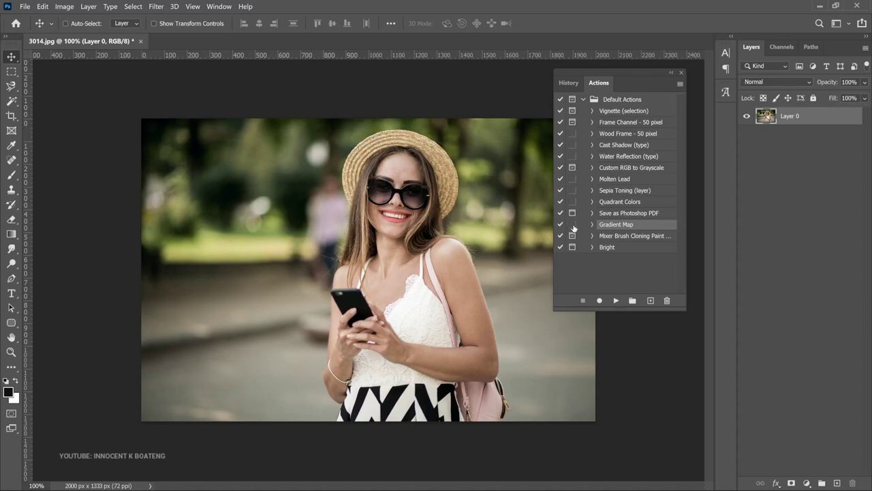
click(572, 225)
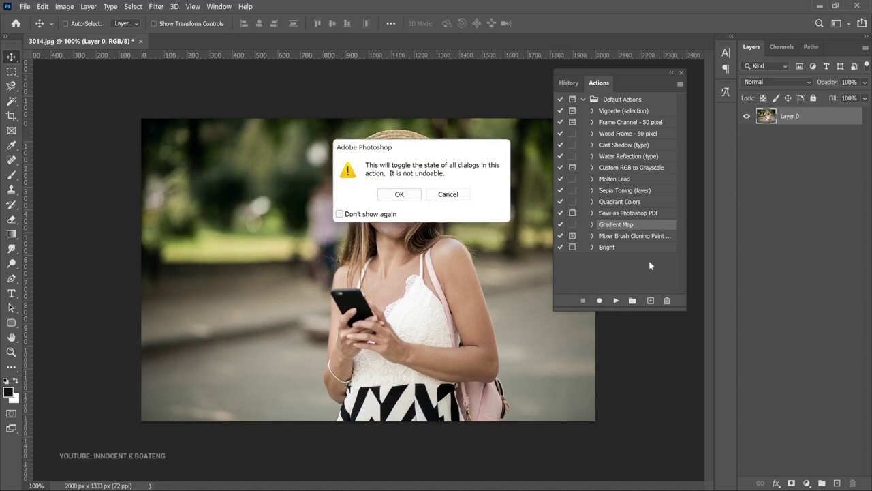
click(449, 194)
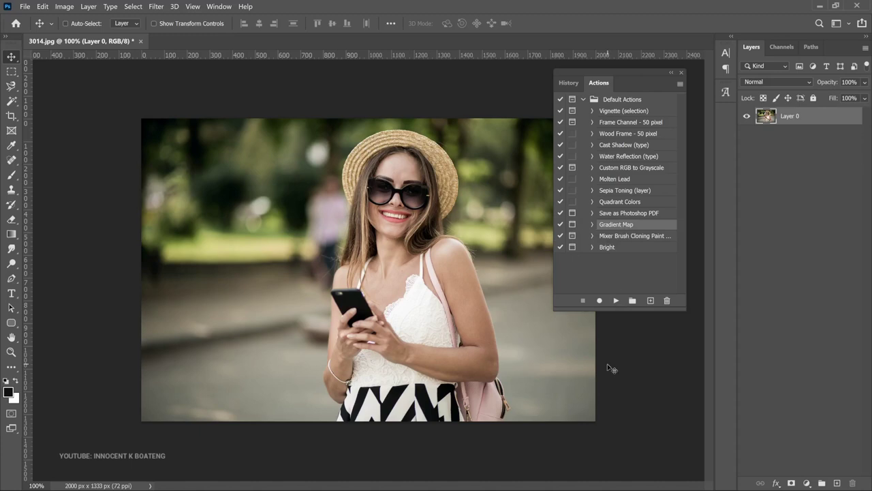
Play the Gradient Map action, accepting the defaults and the Blue, Red, Yellow gradient.
click(617, 299)
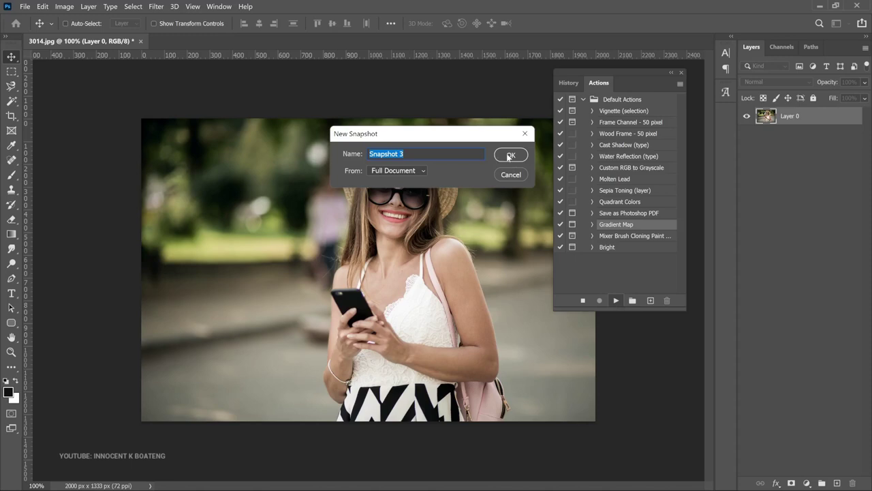
click(509, 156)
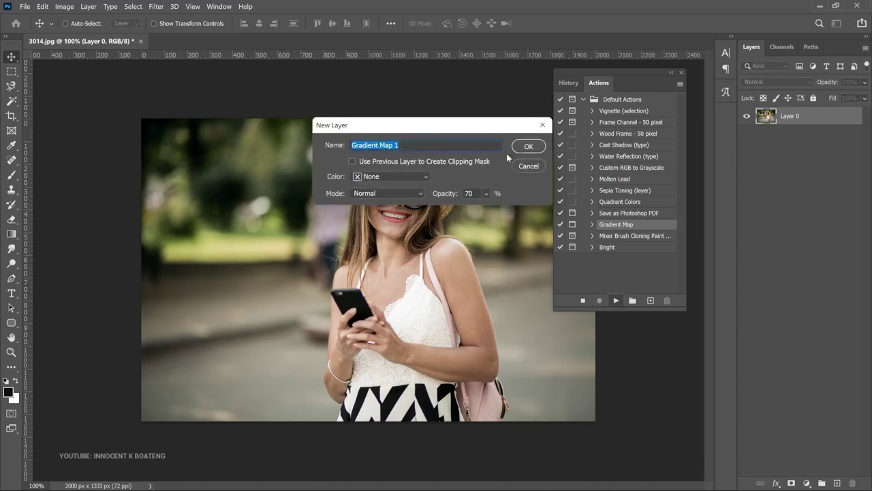
click(528, 147)
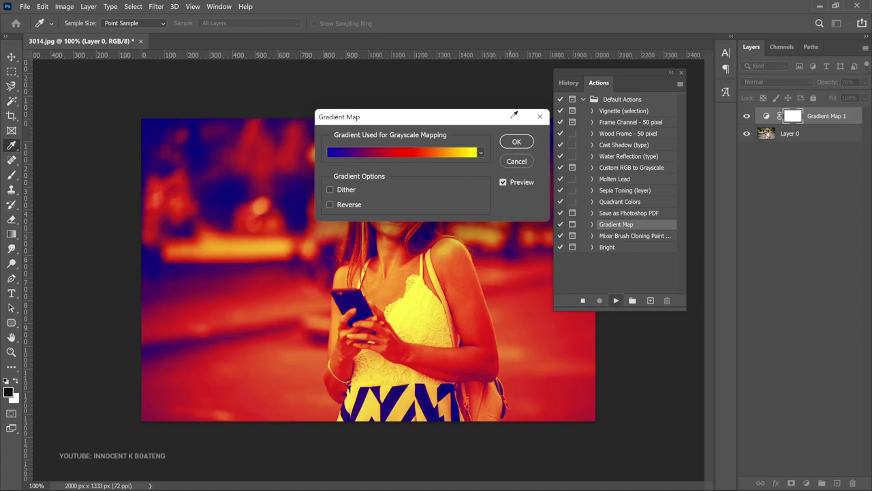
click(434, 154)
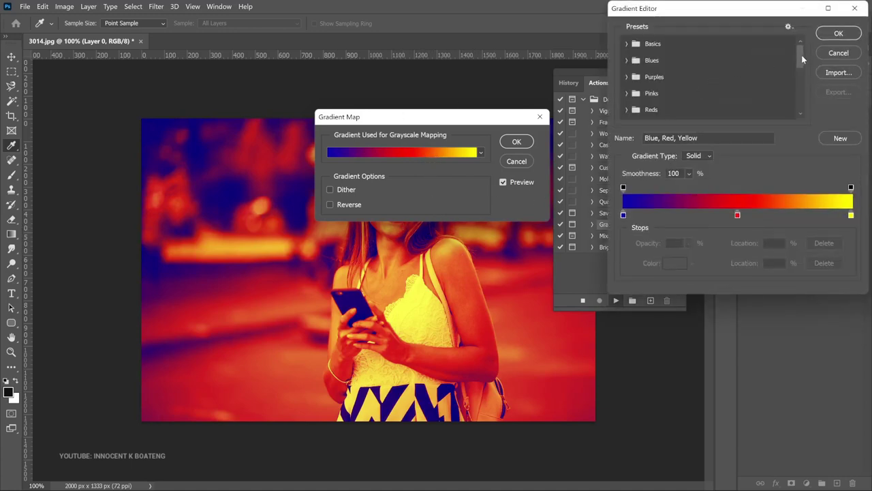
drag(802, 59, 802, 102)
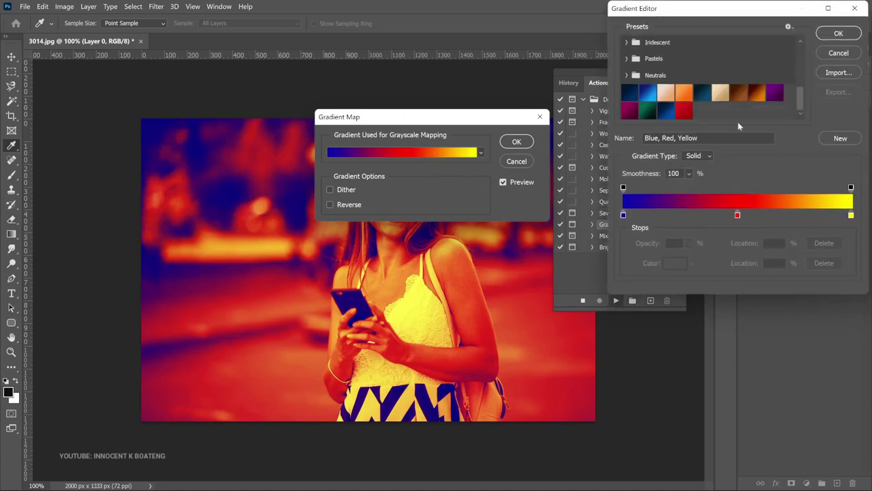
click(844, 54)
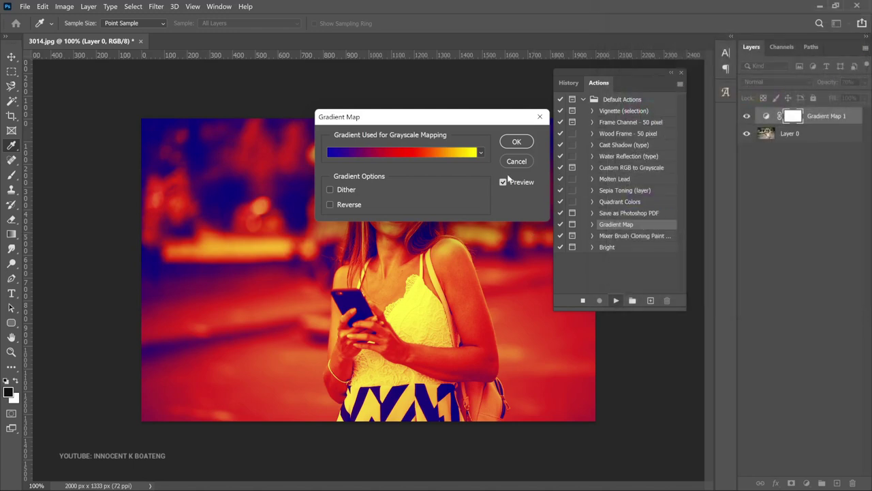
click(524, 141)
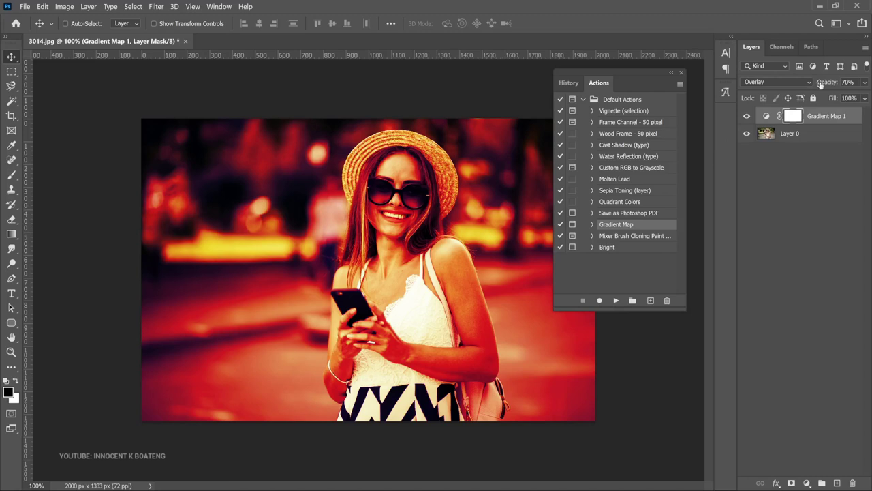
Drop the Gradient Map 1 layer to 15% opacity, compare it, and leave it hidden.
drag(821, 82, 792, 94)
click(746, 117)
click(747, 117)
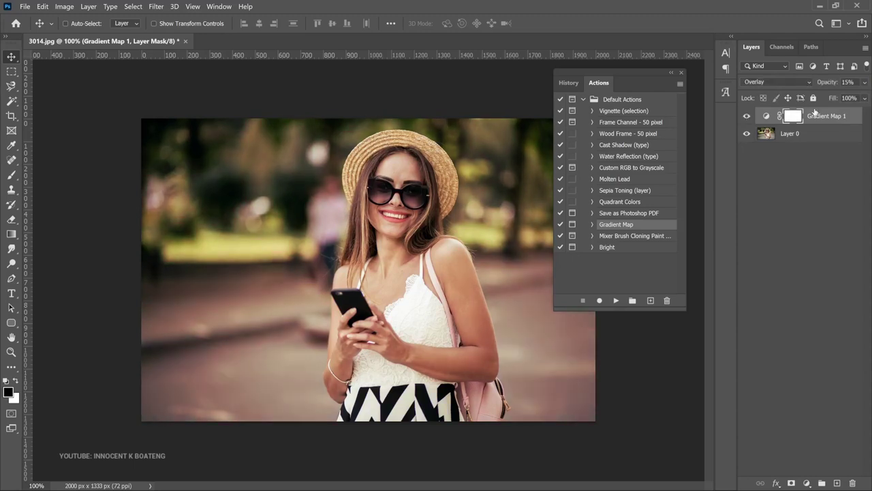
click(747, 117)
With Layer 0 active, run Bright and apply Shadows/Highlights with a reduced shadows amount.
click(774, 136)
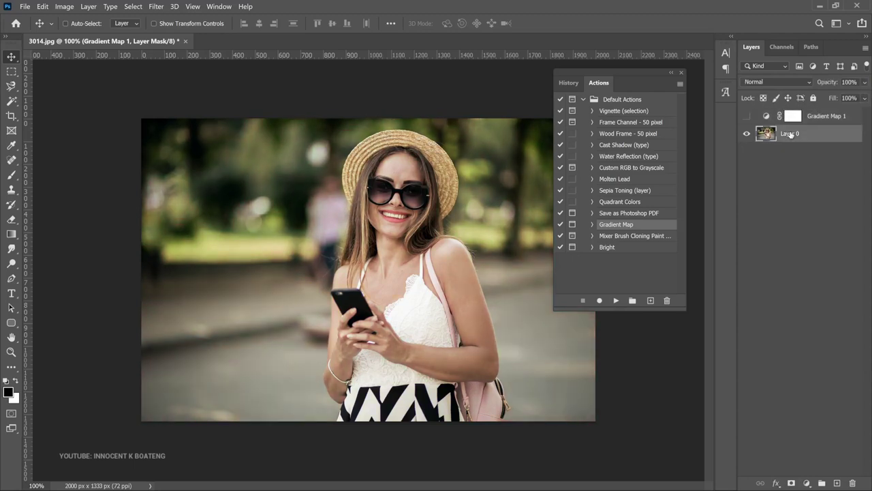
click(611, 249)
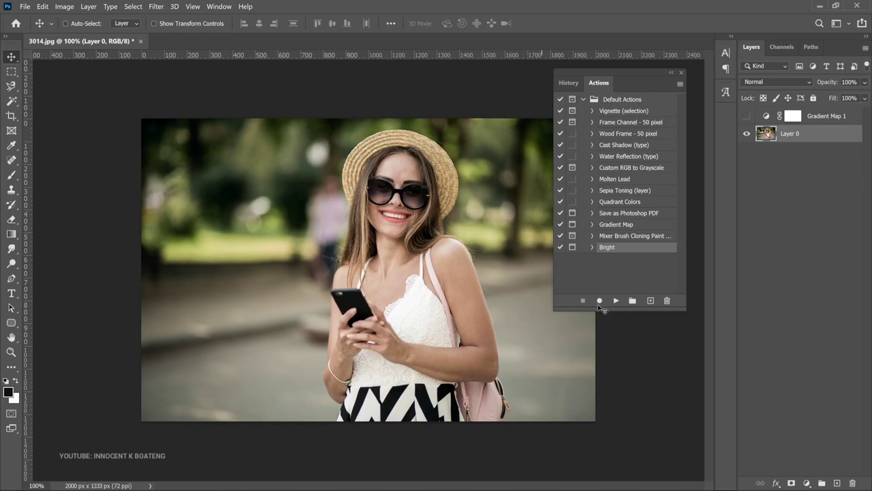
drag(553, 93, 535, 120)
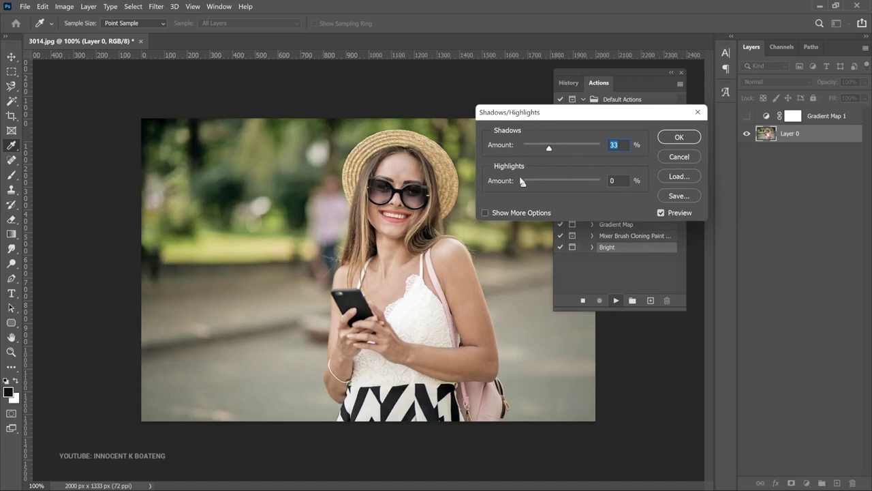
mouse_move(549, 148)
mouse_down()
mouse_move(565, 149)
mouse_move(541, 149)
mouse_up()
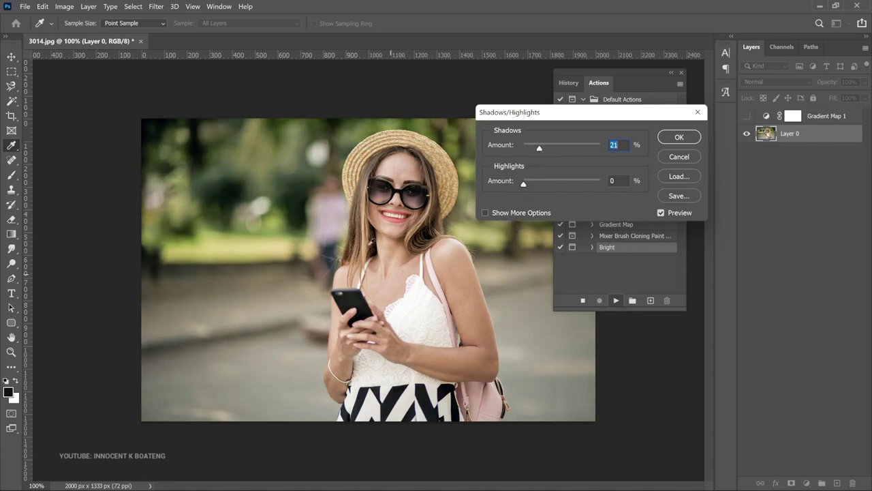
click(684, 132)
Continue into Camera Raw, lowering Whites to -7 and Shadows to +8.
key(ctrl+shift+a)
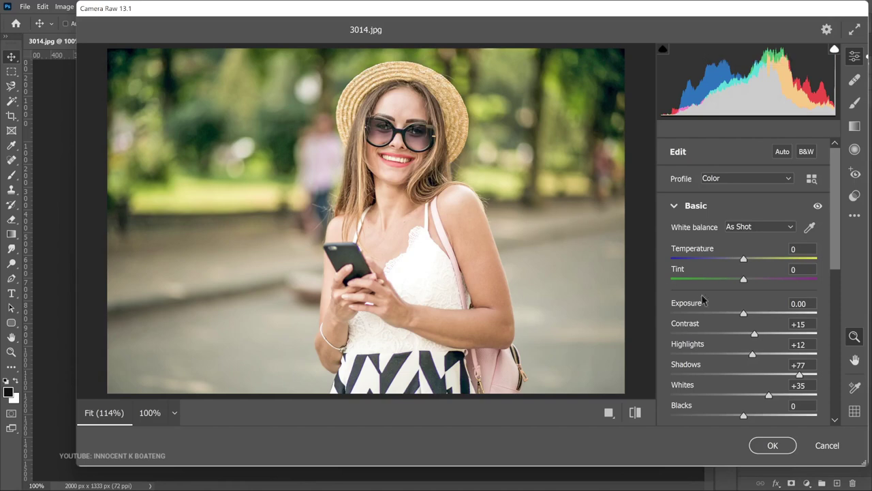
drag(768, 396, 735, 395)
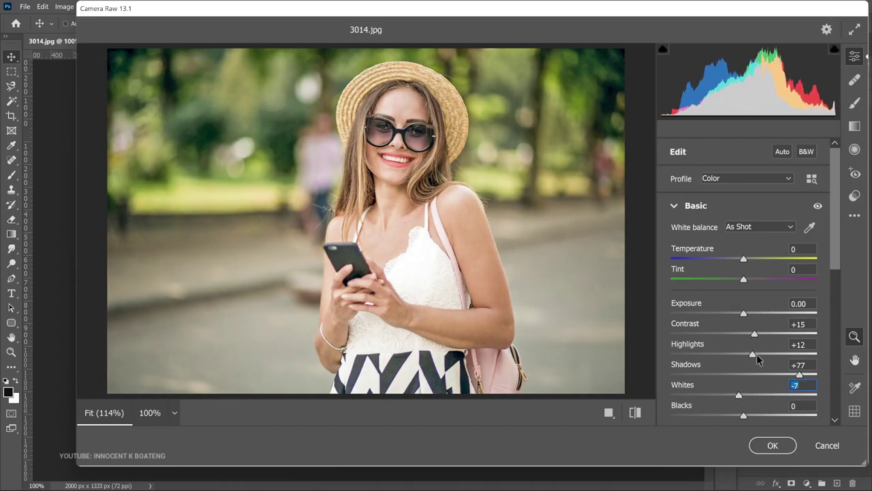
drag(786, 373, 751, 368)
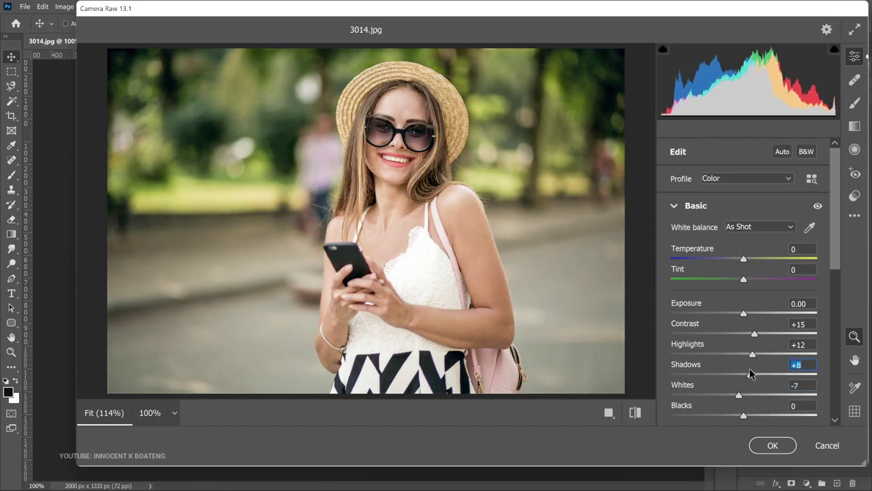
click(745, 259)
Warm Temperature to +7, raise Vibrance to +14, and apply the Camera Raw edits.
drag(744, 259, 749, 261)
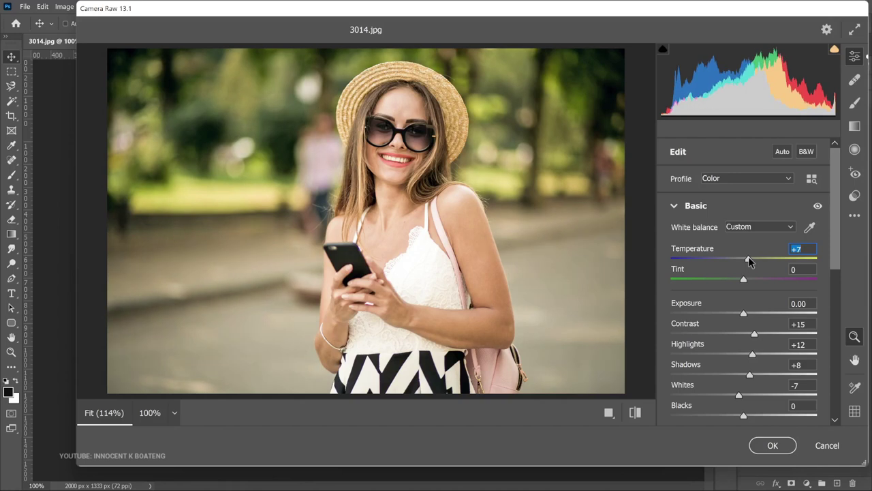
scroll(746, 334, down, 4)
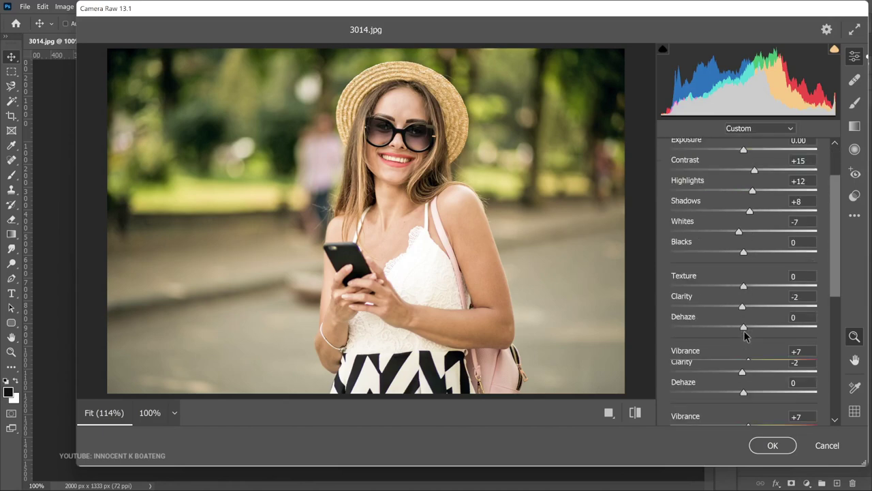
drag(748, 295, 754, 300)
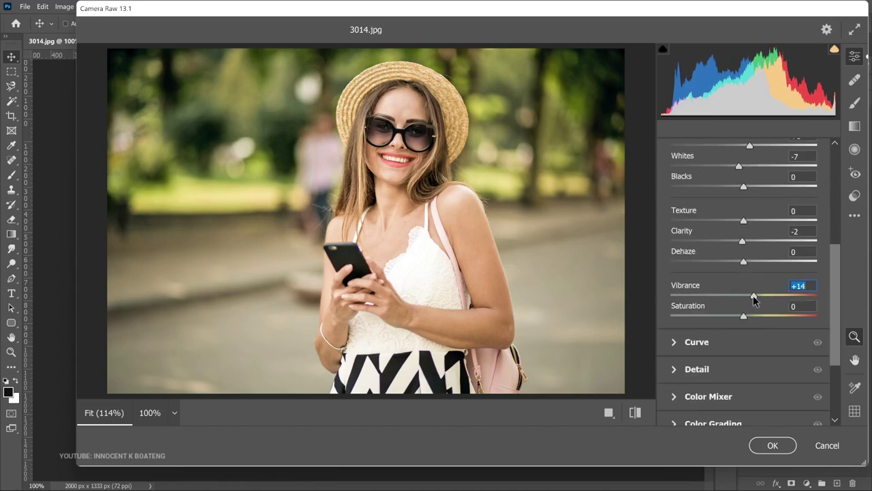
scroll(753, 304, up, 5)
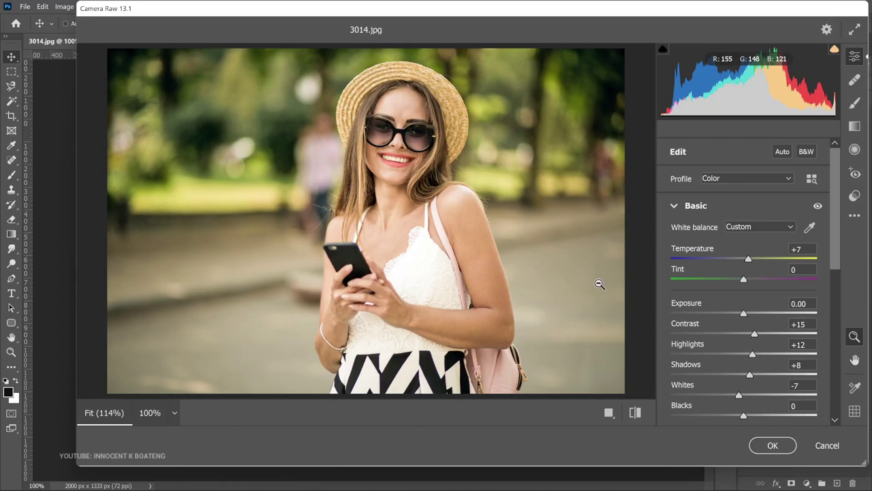
scroll(579, 293, down, 3)
scroll(522, 273, up, 3)
scroll(535, 280, down, 2)
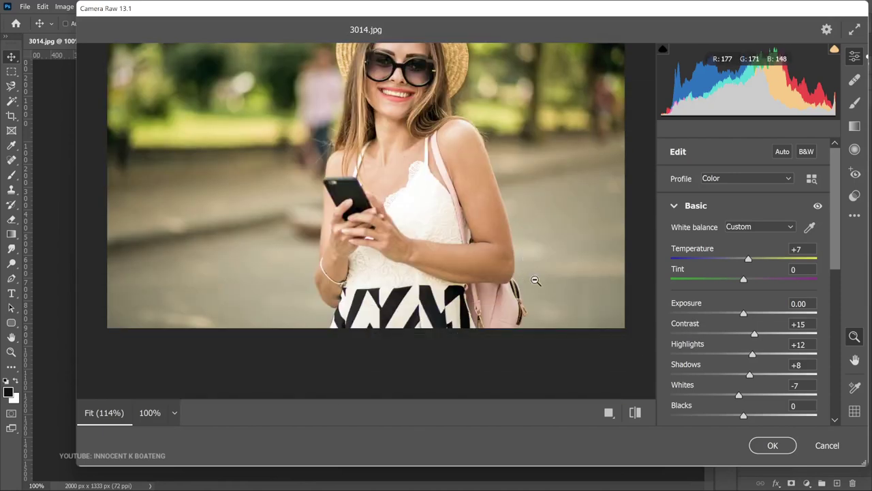
scroll(580, 342, up, 2)
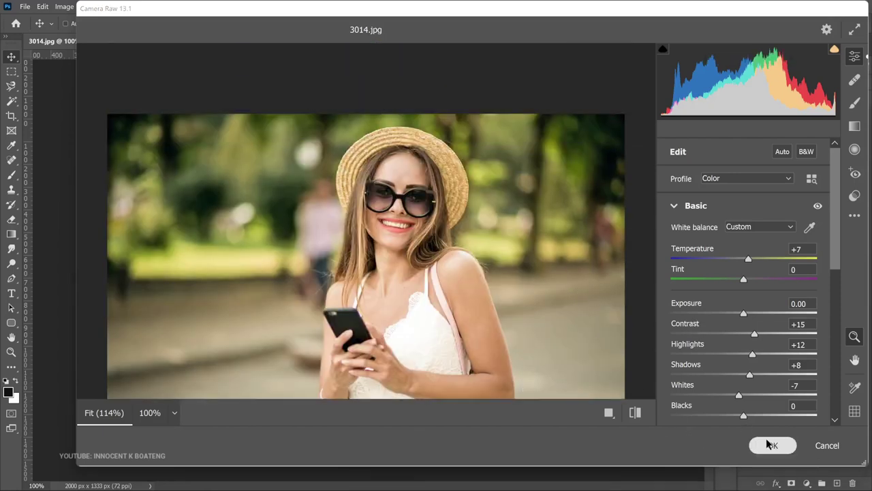
click(770, 444)
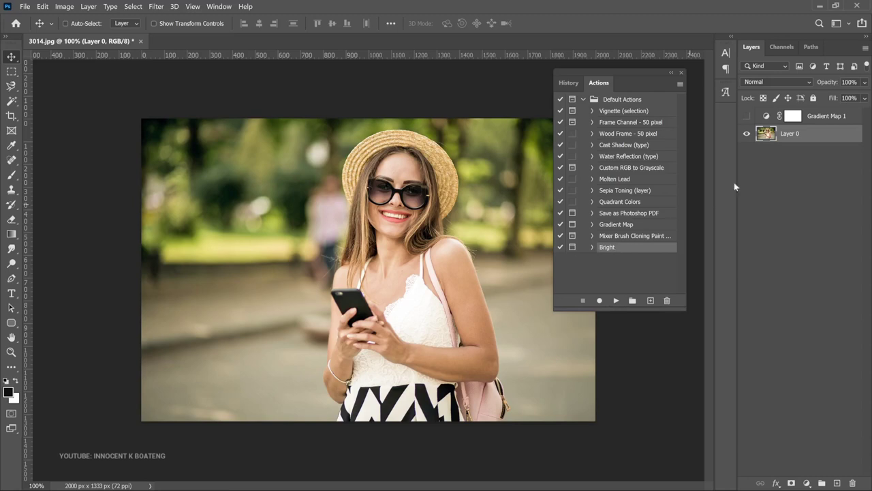
key(ctrl)
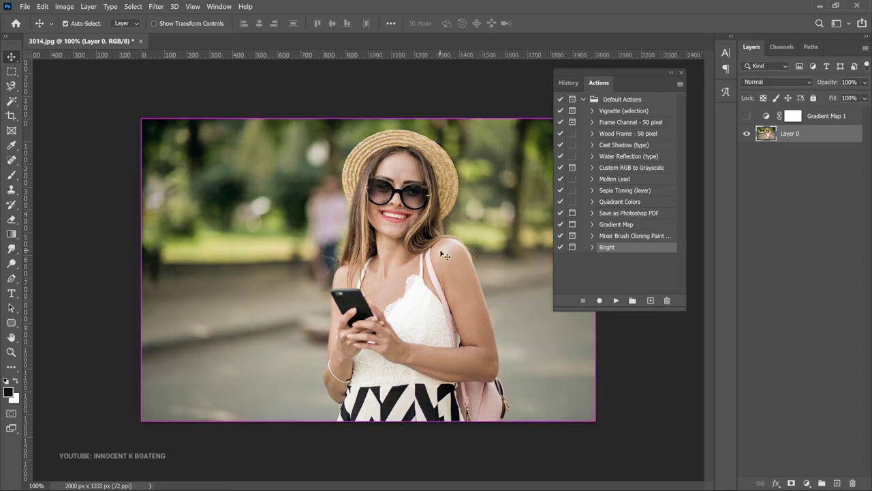
key(ctrl+F2)
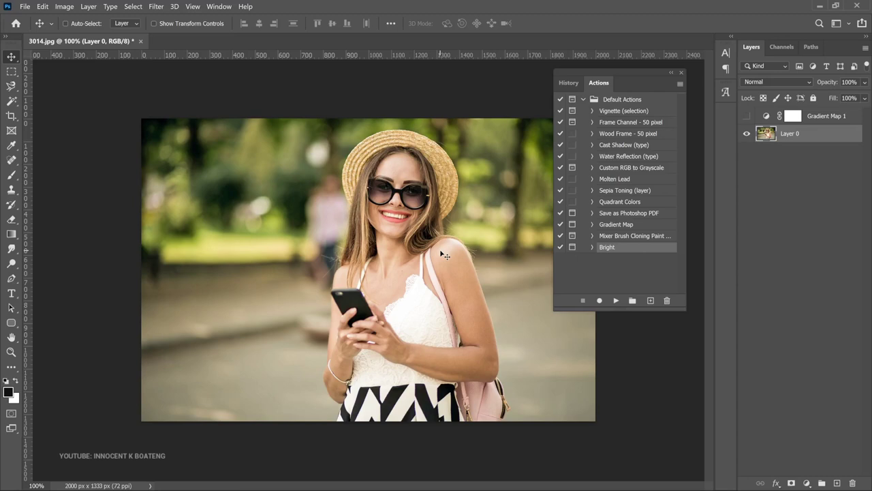
Create a new action named 'Tutorial effect' in the Default Actions set.
click(651, 301)
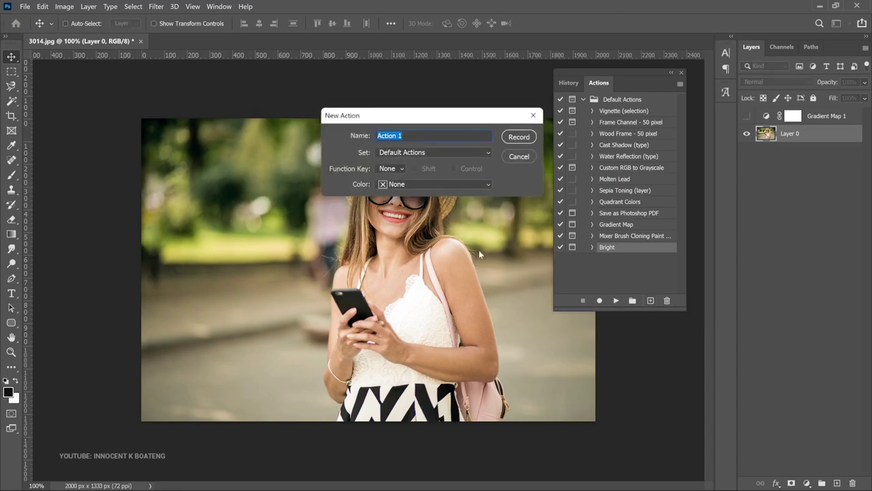
text(Tutorial effect)
drag(516, 121, 535, 147)
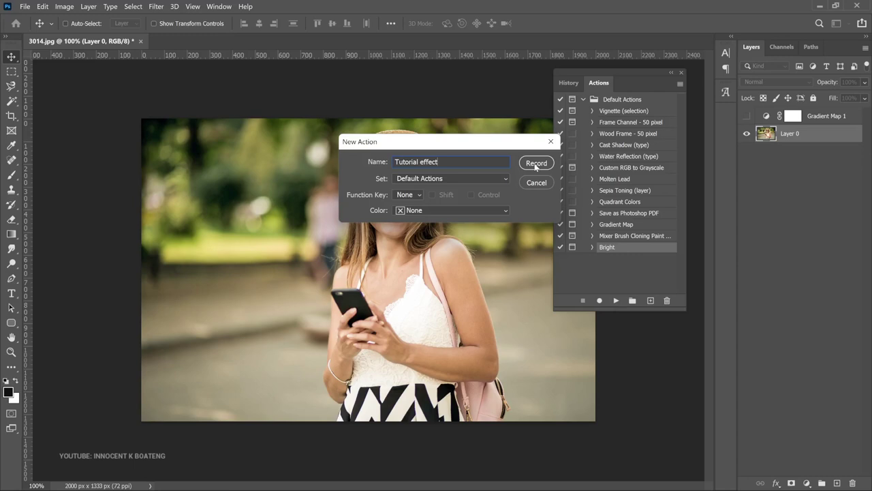
Start recording and apply Levels with input levels 12, 1.00 and 246.
click(535, 164)
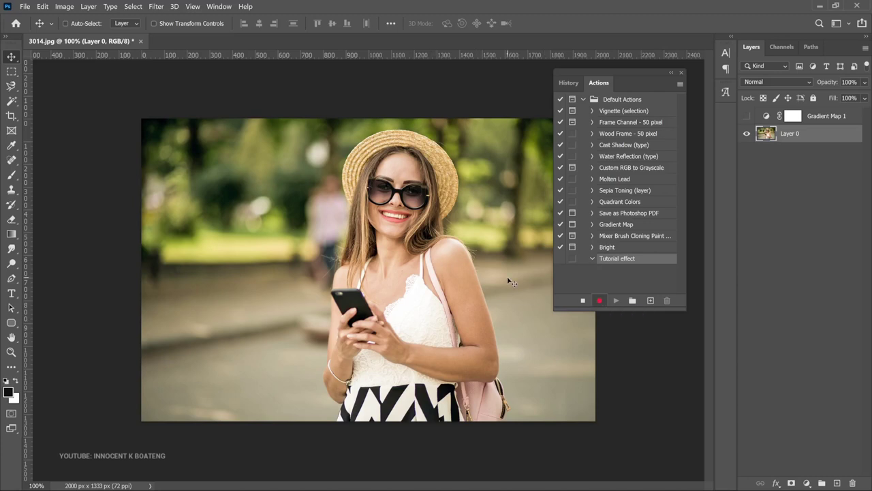
key(ctrl+l)
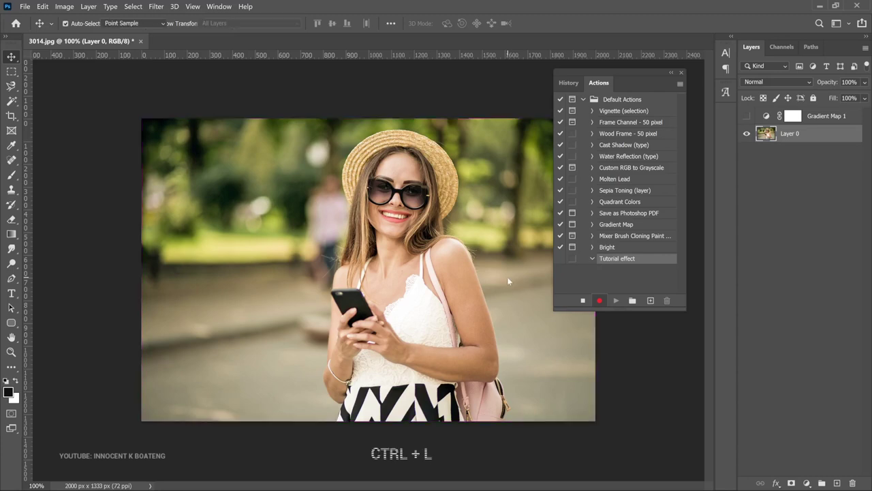
drag(358, 86, 545, 114)
drag(515, 240, 523, 241)
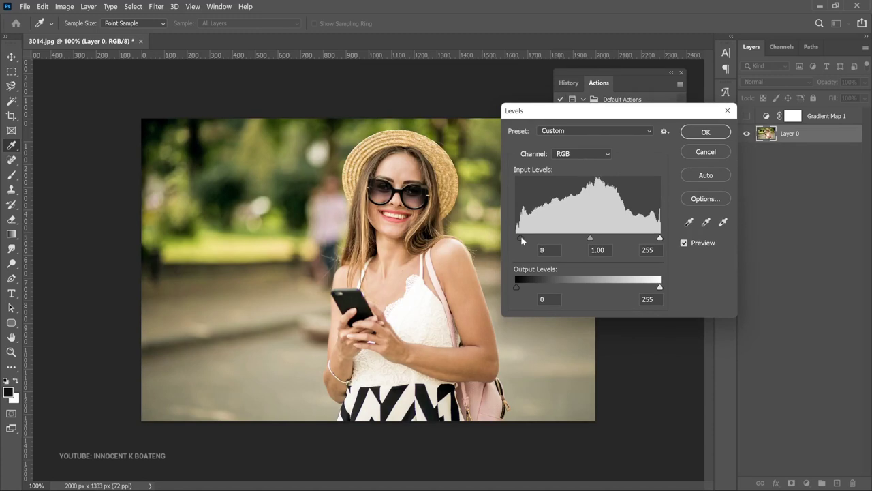
drag(660, 238, 655, 239)
drag(521, 237, 523, 237)
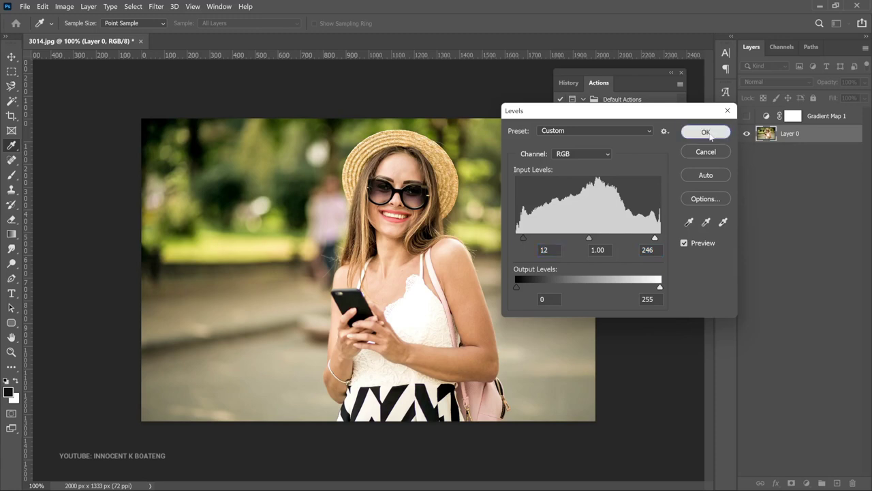
click(706, 131)
key(ctrl+m)
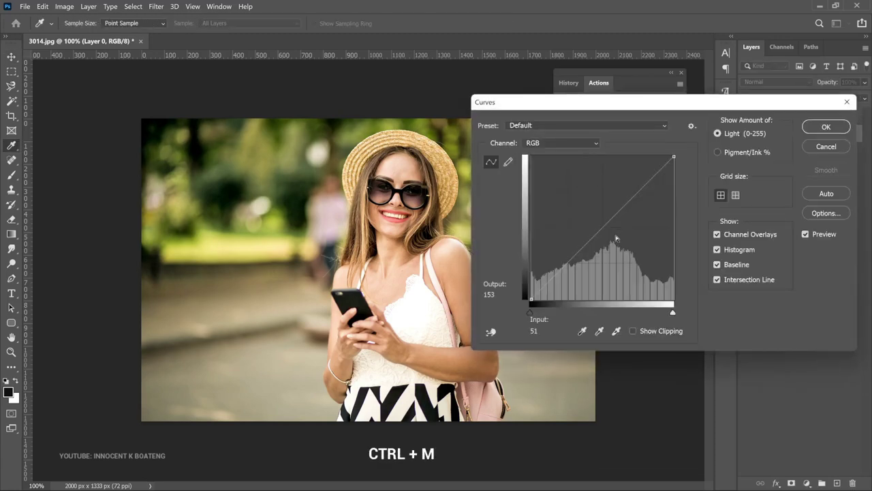
Try a warming point on the Red channel curve, then undo it.
click(567, 145)
click(551, 163)
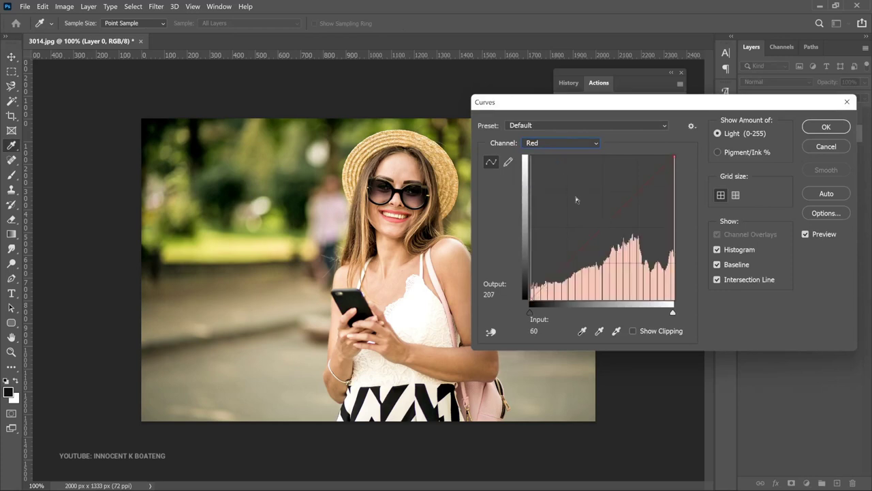
click(601, 228)
drag(601, 228, 596, 210)
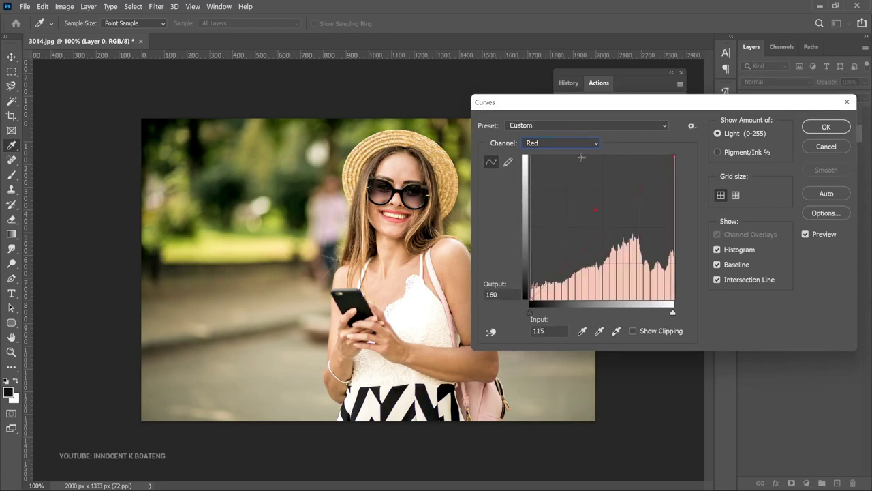
click(560, 143)
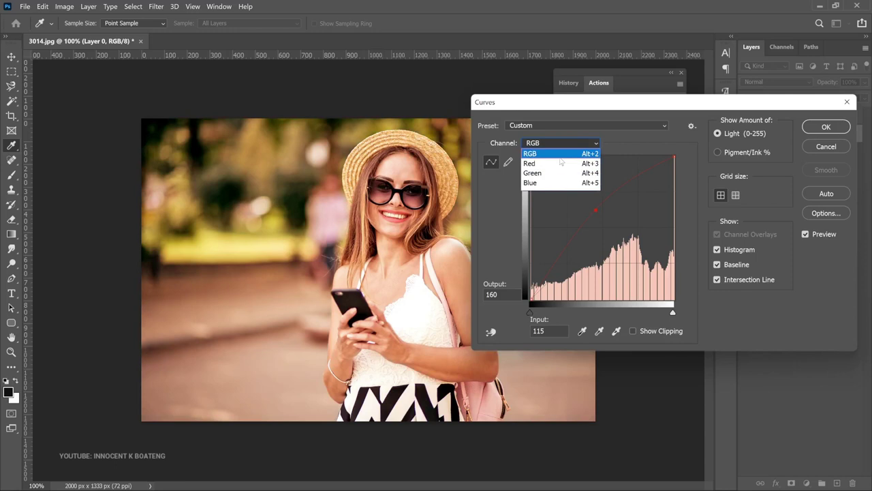
click(671, 151)
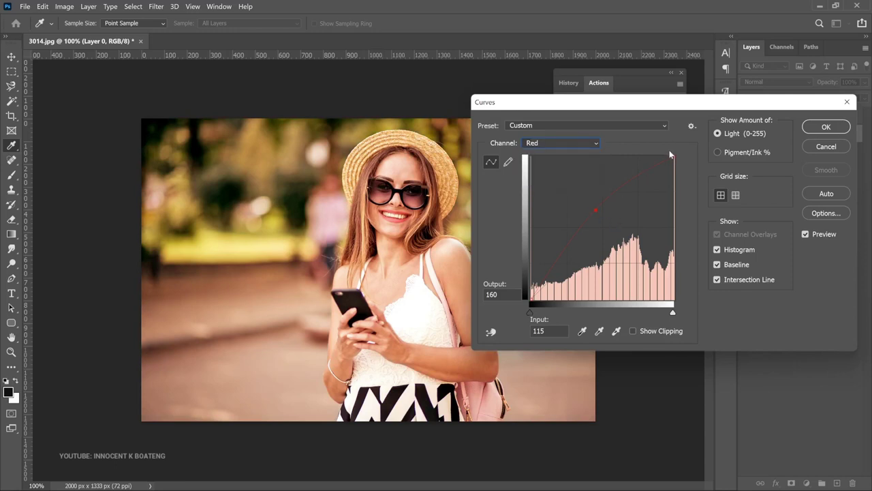
key(ctrl+z)
Back on RGB, add and delete a curve point, then apply the straight Curves step.
click(577, 142)
key(Up)
key(Return)
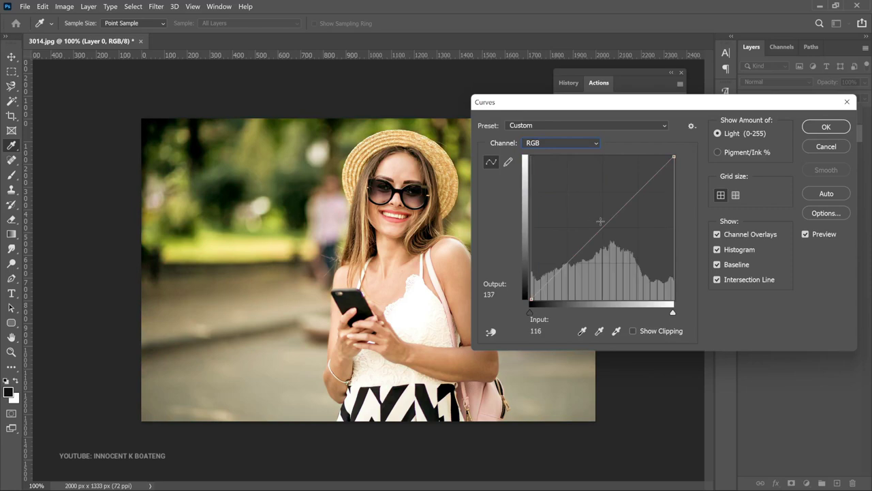
click(609, 225)
drag(609, 224, 611, 224)
key(Delete)
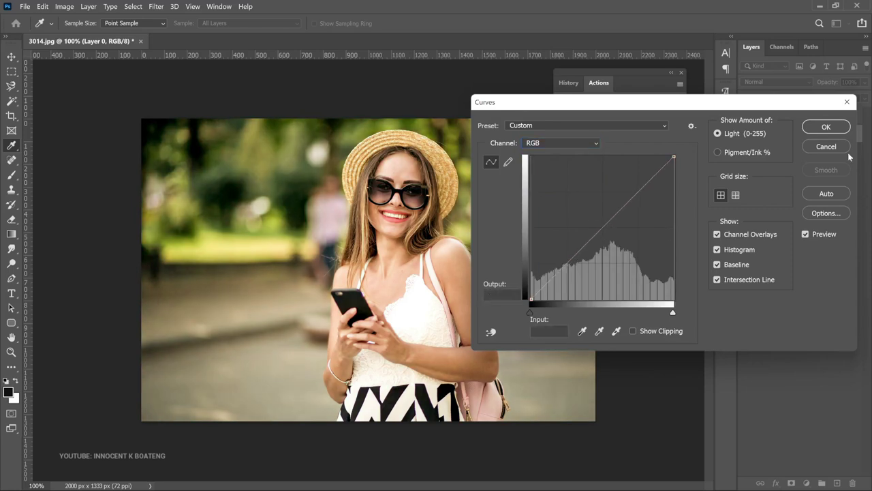
click(827, 129)
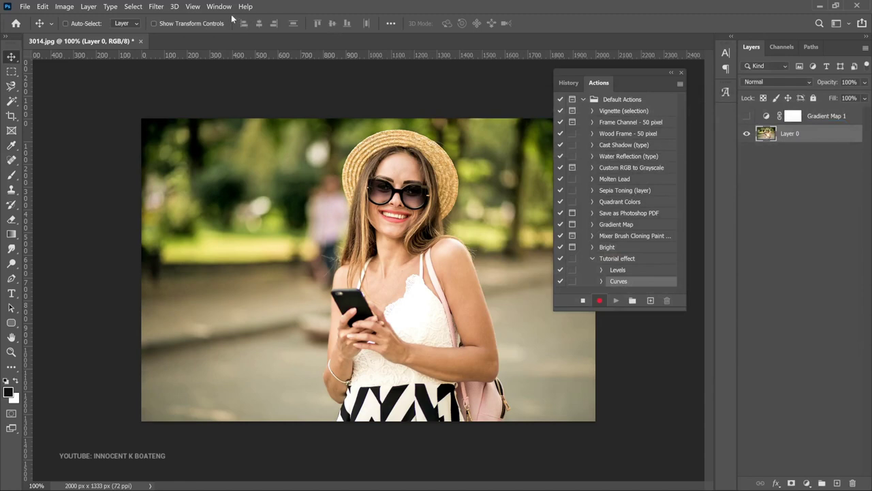
Open the Camera Raw filter and set Temperature -3, Shadows +6 and Vibrance +7.
click(156, 7)
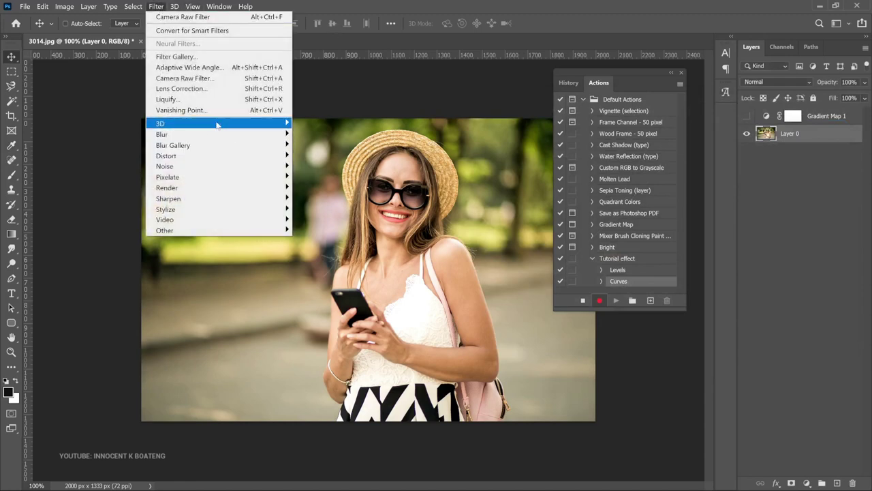
click(218, 78)
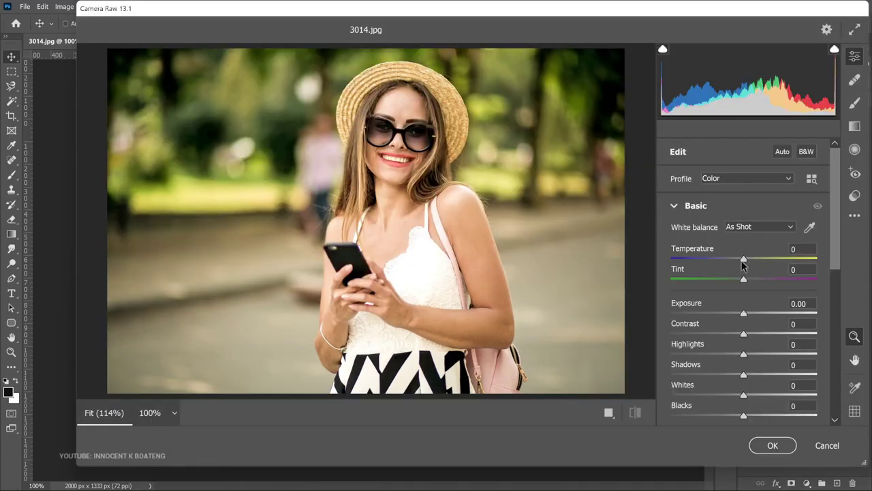
click(743, 262)
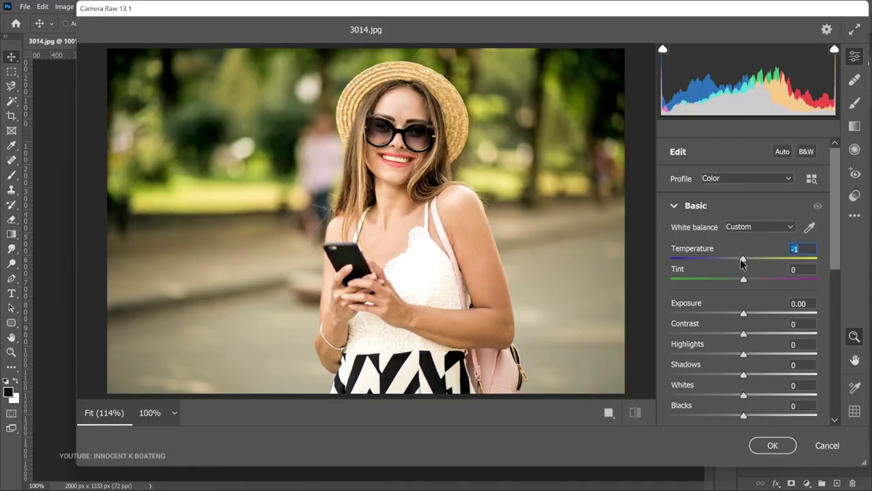
drag(743, 262, 741, 262)
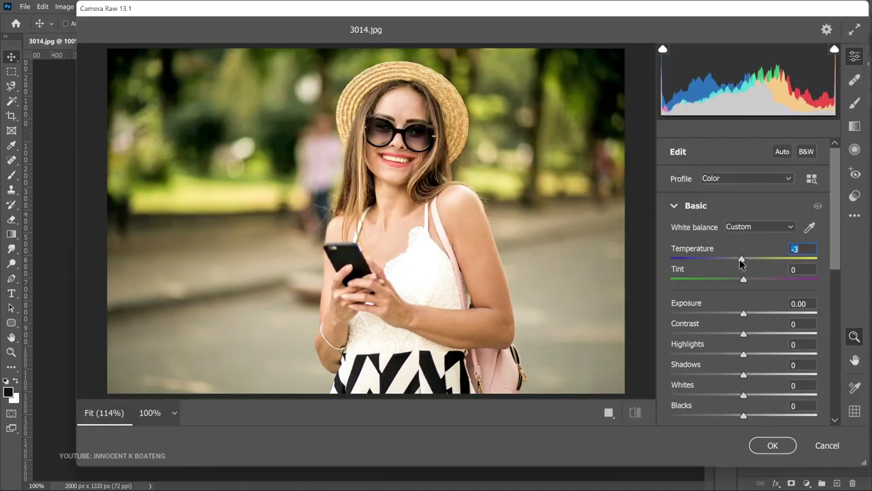
click(748, 375)
drag(747, 375, 752, 375)
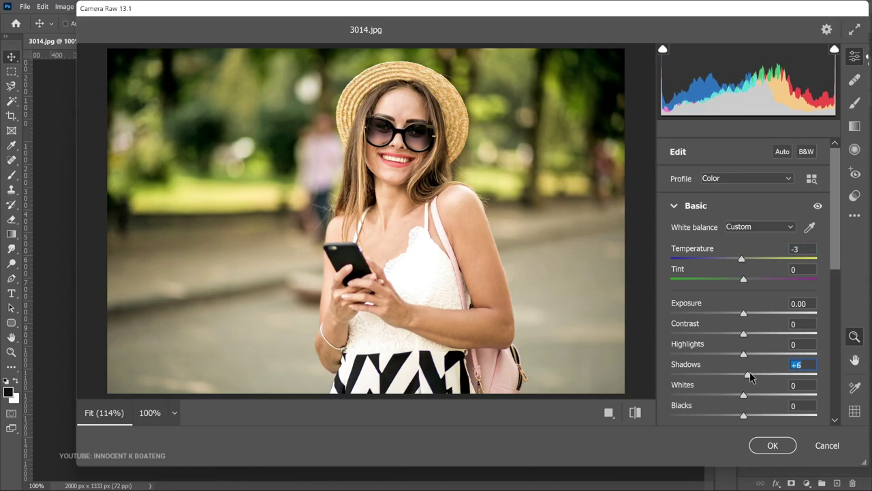
scroll(739, 349, down, 4)
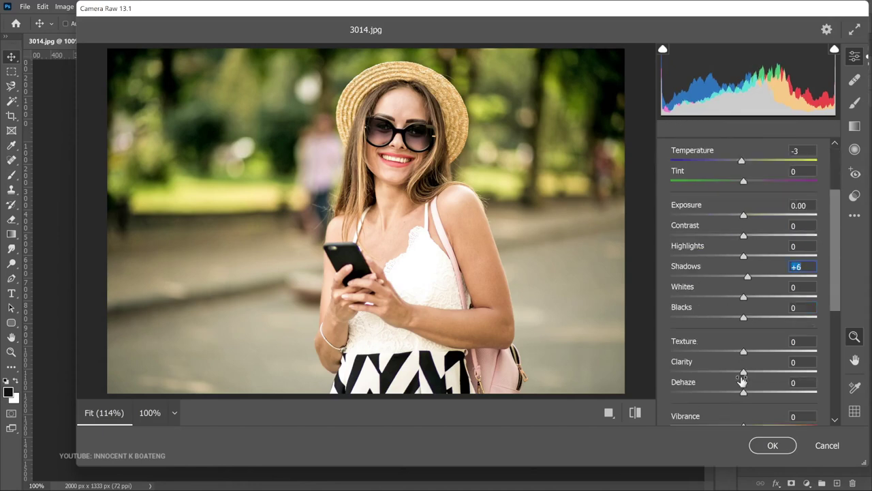
drag(745, 394, 747, 398)
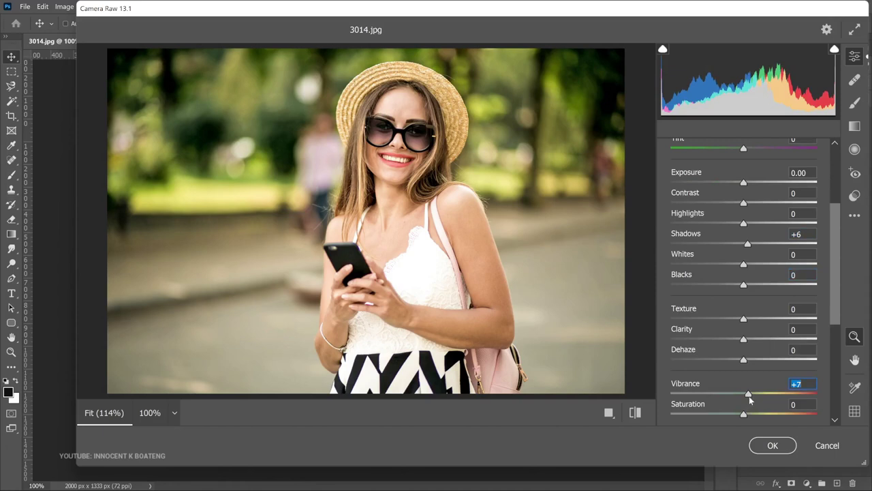
scroll(750, 395, down, 1)
In the Detail panel, set Noise Reduction to 6 and Sharpening to 7.
click(678, 279)
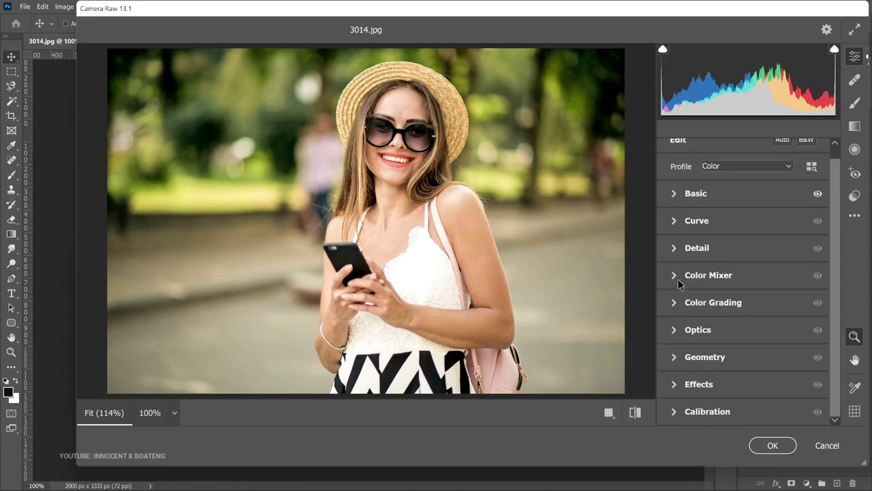
click(674, 248)
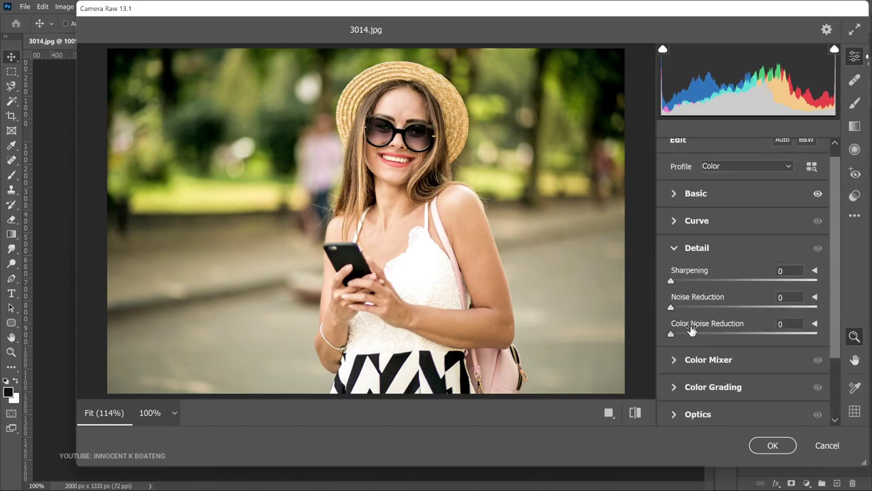
drag(673, 305, 680, 305)
drag(673, 276, 680, 279)
scroll(729, 246, up, 1)
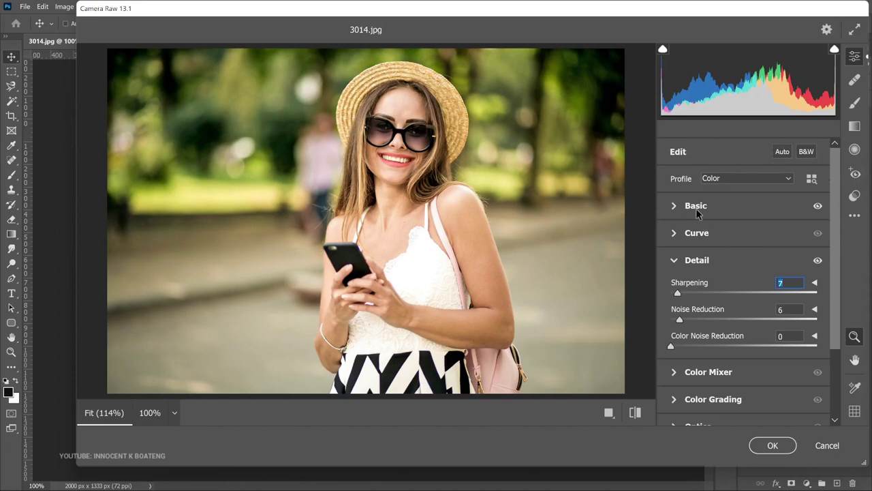
Warm the white balance to Temperature +4 and Tint +1, then apply the Camera Raw Filter.
click(673, 207)
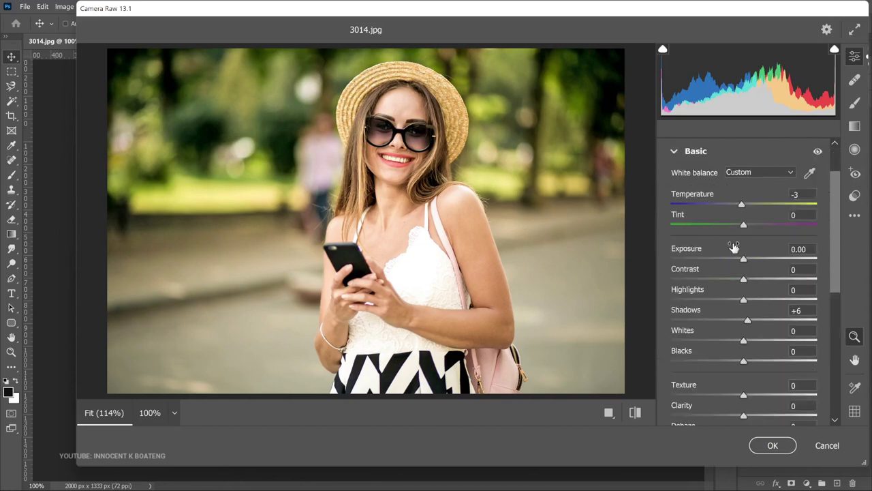
click(740, 204)
mouse_move(740, 205)
mouse_down()
mouse_move(728, 204)
mouse_move(746, 204)
mouse_move(747, 229)
mouse_move(733, 228)
mouse_move(743, 218)
mouse_up()
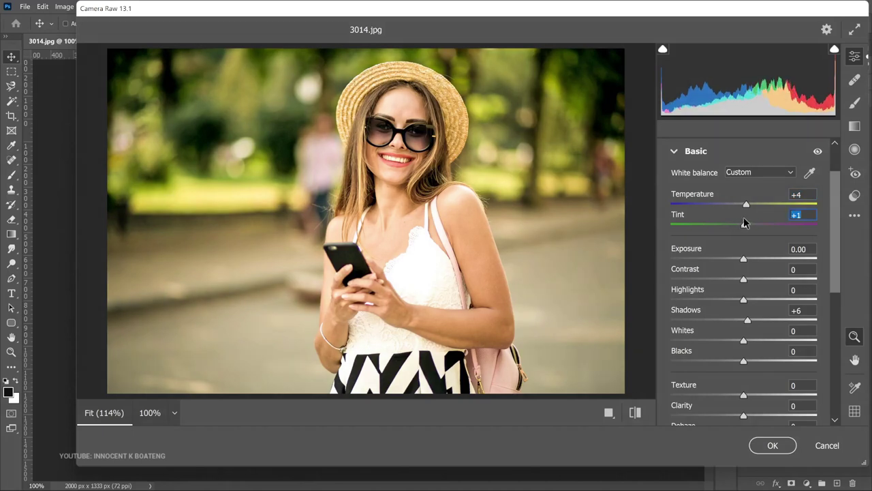
drag(744, 224, 747, 223)
click(767, 447)
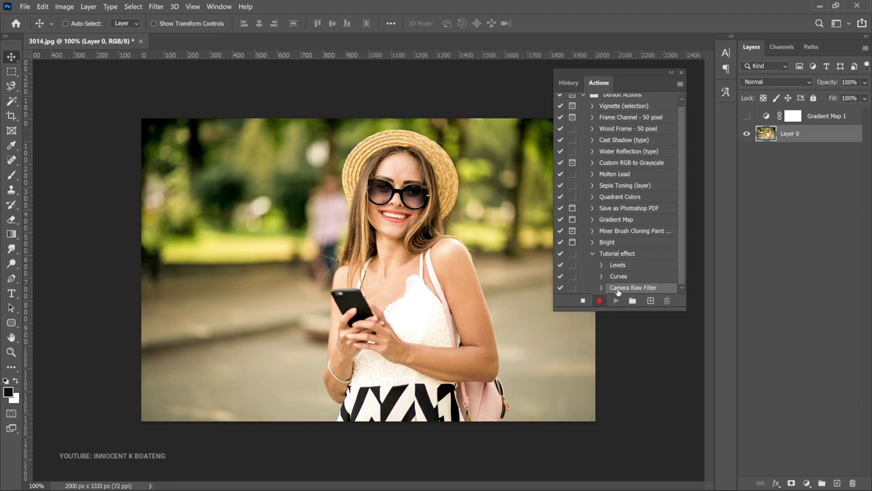
Add white INNOCENT text near the photo's lower left.
key(t)
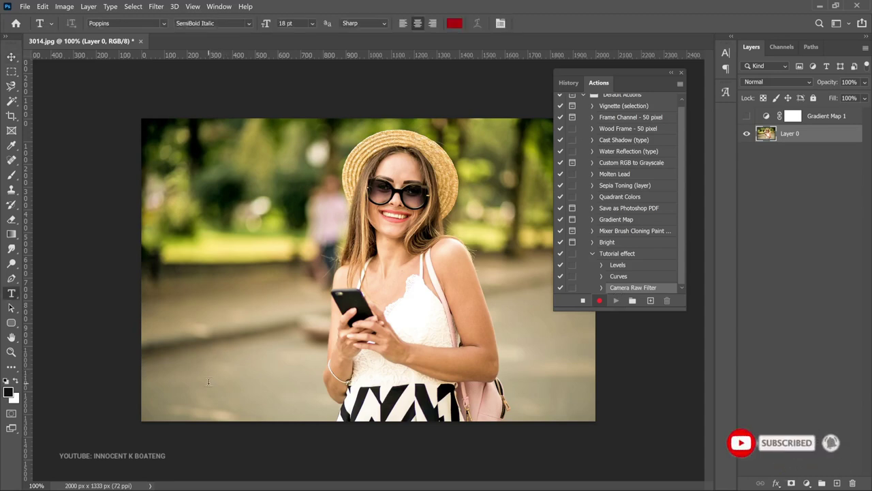
click(208, 382)
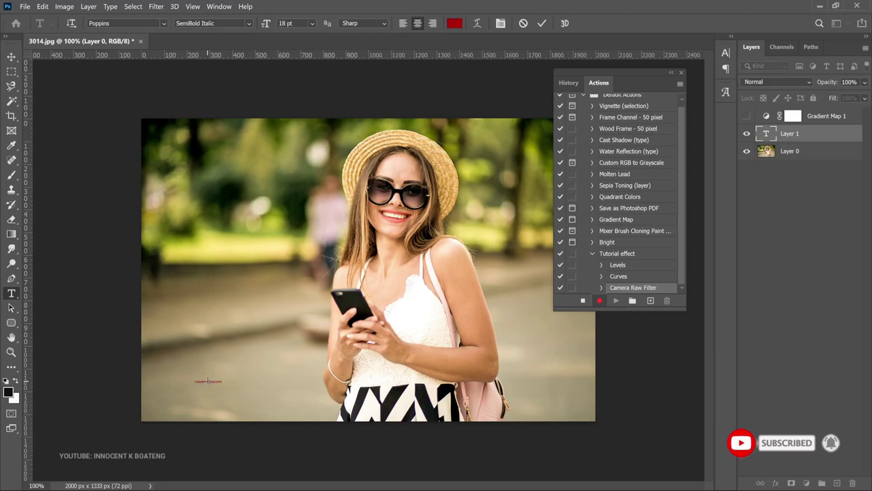
text(INNOCENT)
key(ctrl+a)
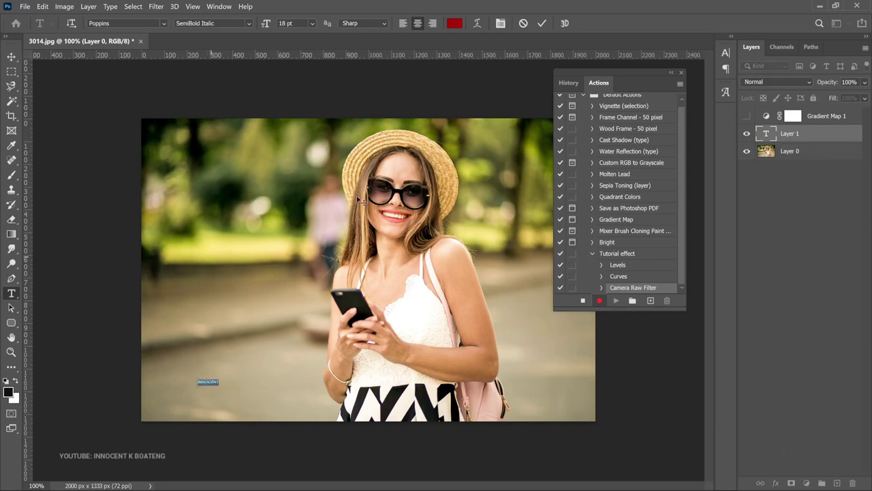
click(455, 23)
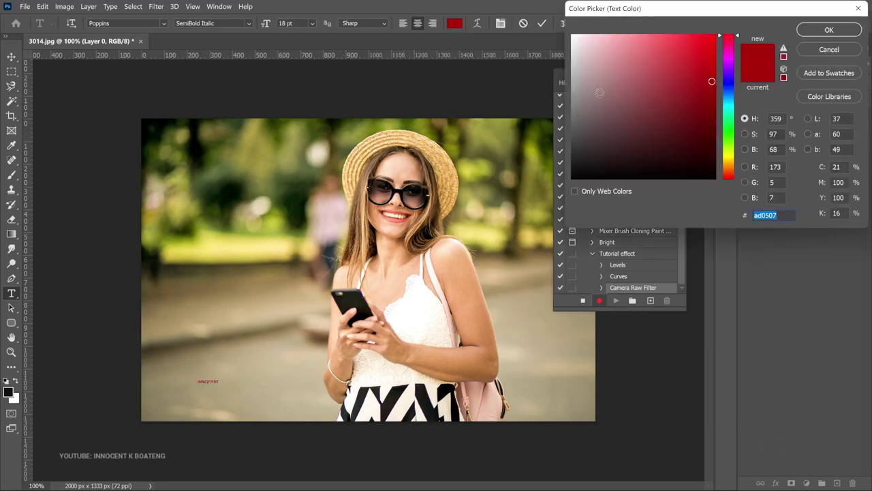
click(605, 89)
click(582, 88)
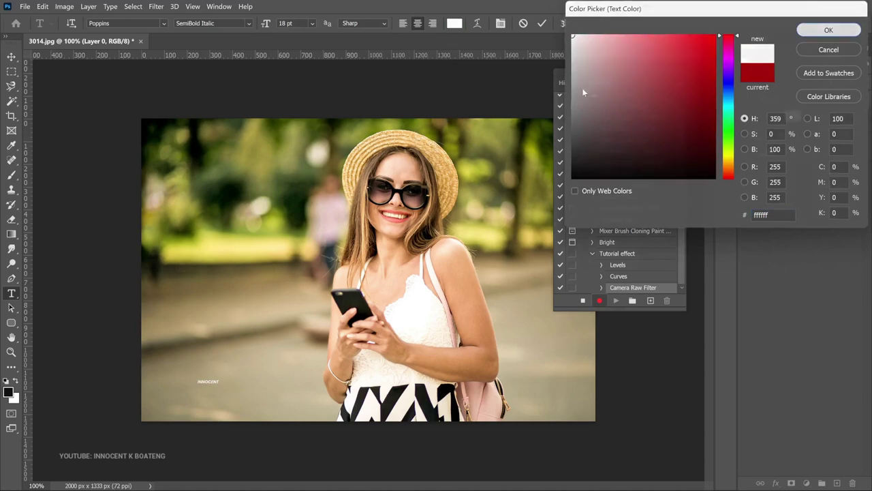
key(Return)
Make the INNOCENT text SemiBold, commit it, and stop recording the Tutorial effect action.
click(249, 23)
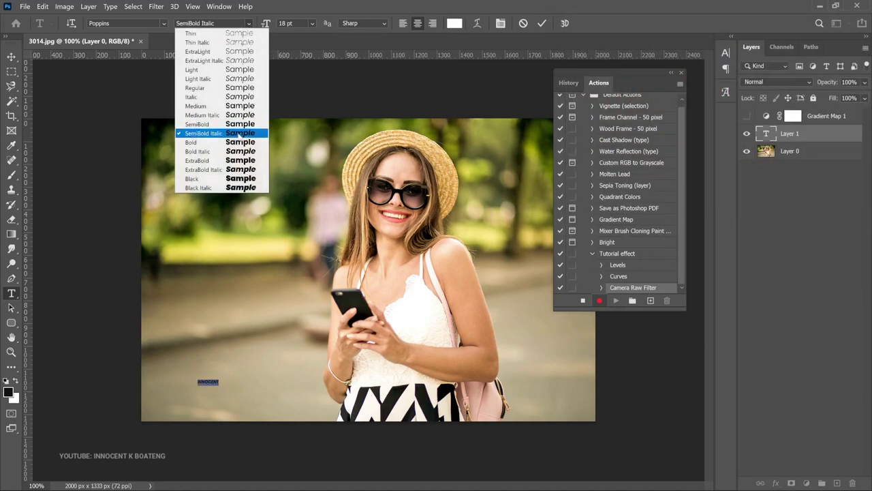
click(194, 129)
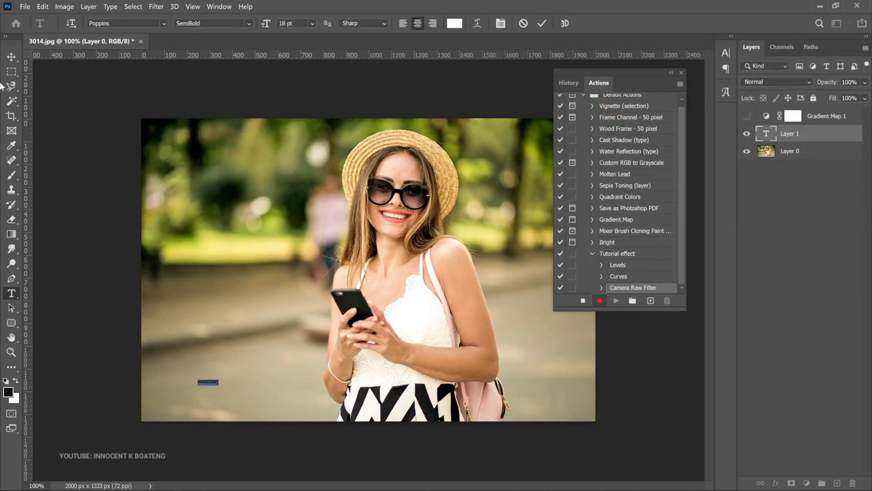
click(541, 23)
key(v)
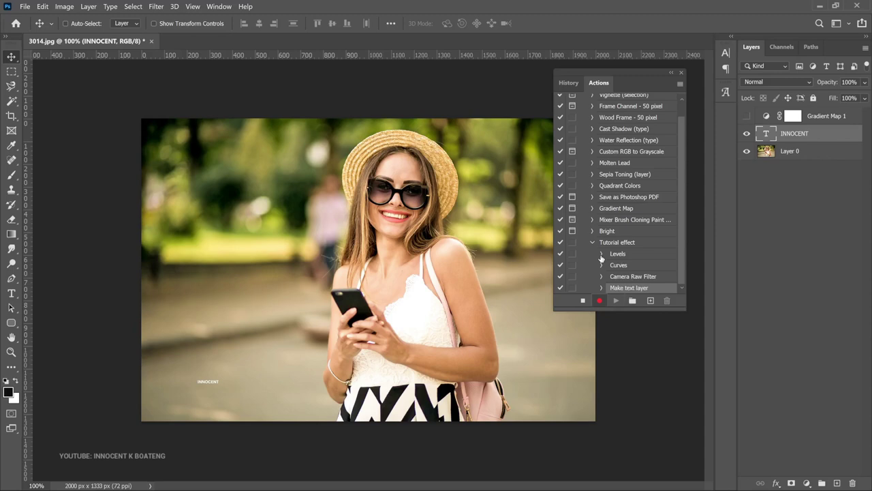
click(584, 301)
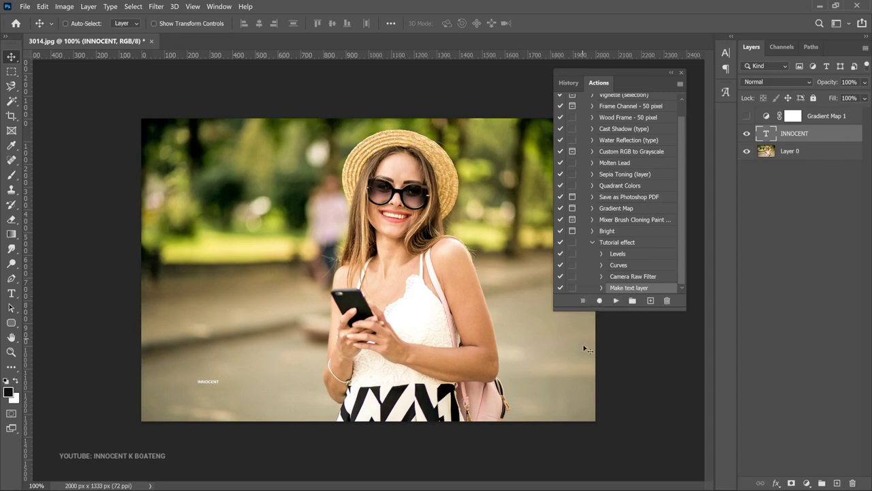
Open the 3229.jpg portrait and unlock its Background into Layer 0.
click(592, 243)
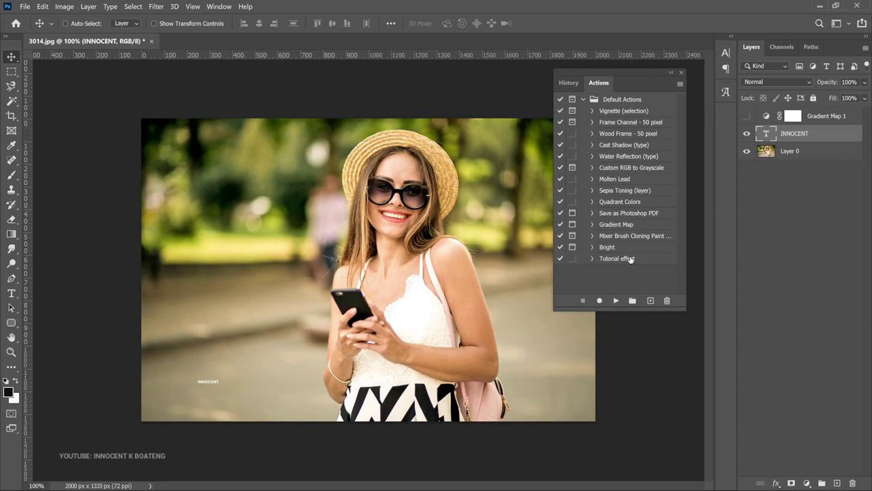
key(ctrl)
key(ctrl+o)
double_click(196, 100)
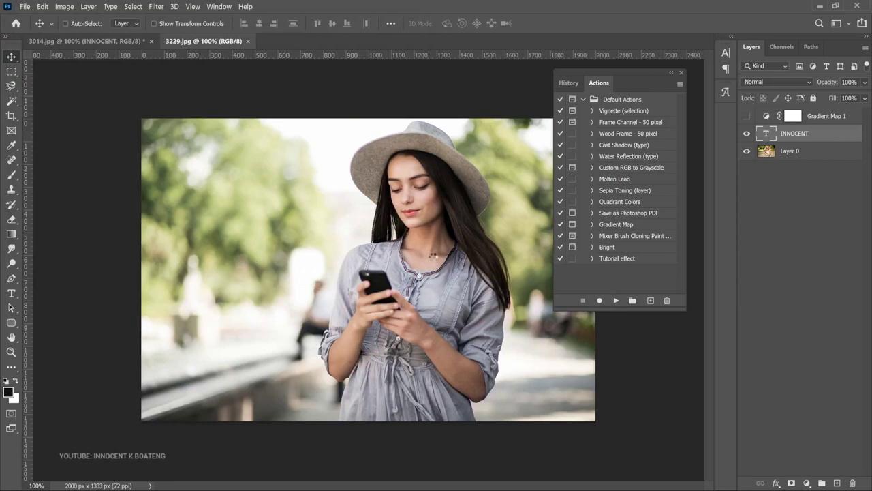
click(849, 116)
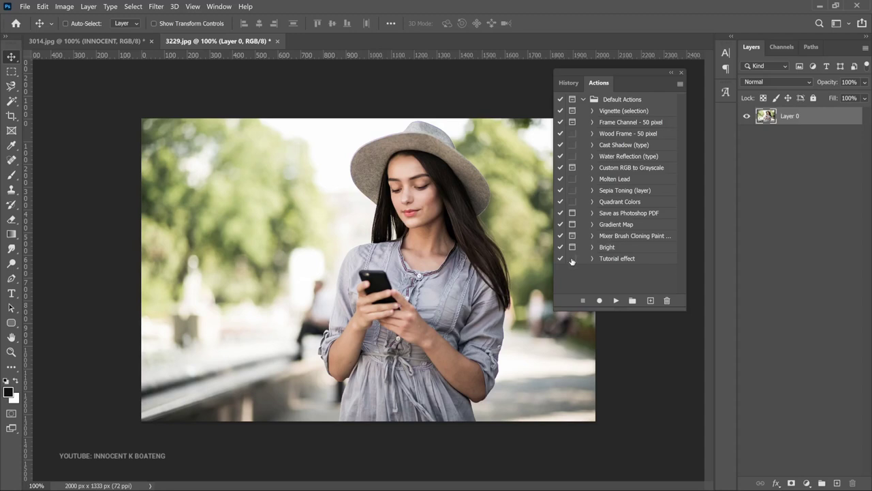
Play Tutorial effect on 3229.jpg and delete the INNOCENT text layer it adds.
click(610, 262)
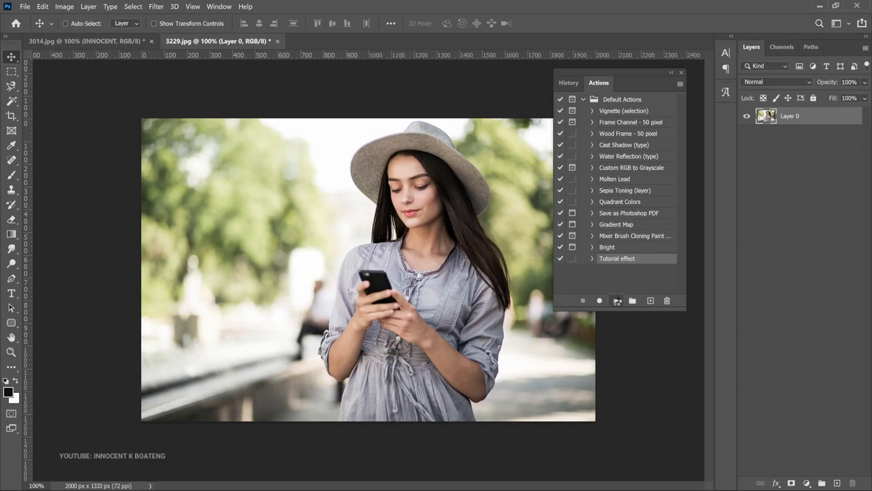
click(616, 300)
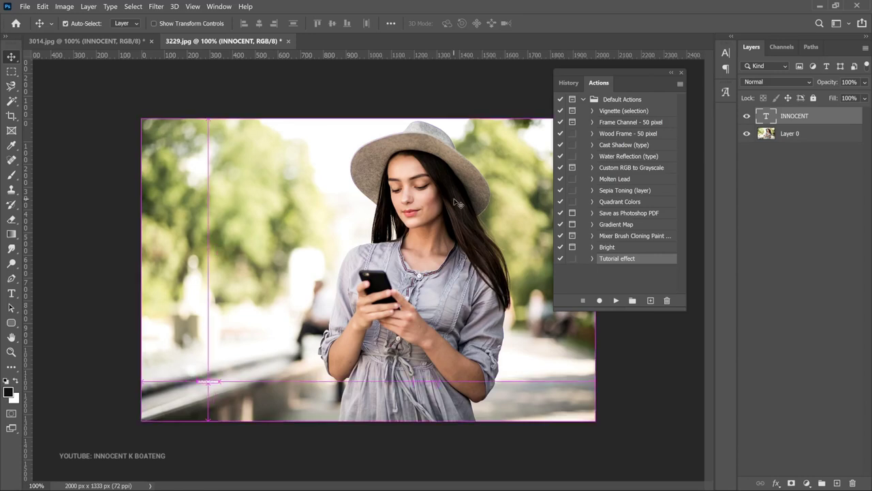
key(Delete)
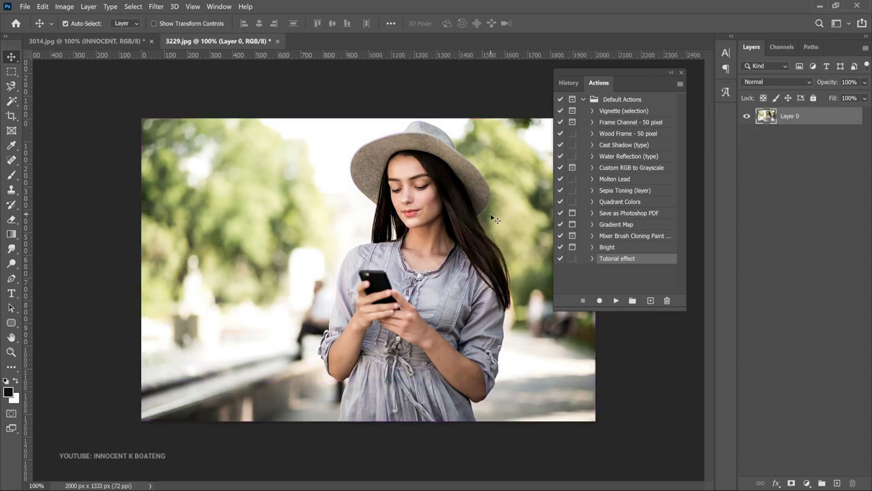
Enable dialog pauses, replay Tutorial effect, and raise the Levels black point to 15.
click(571, 258)
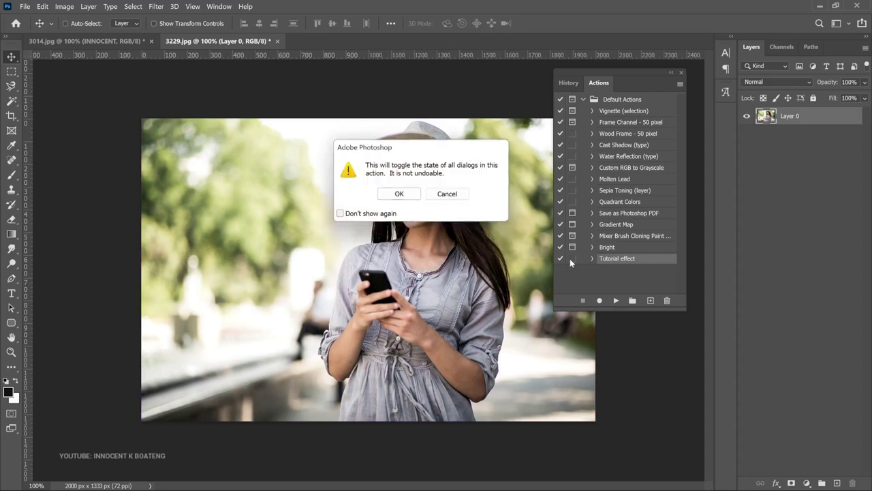
click(409, 194)
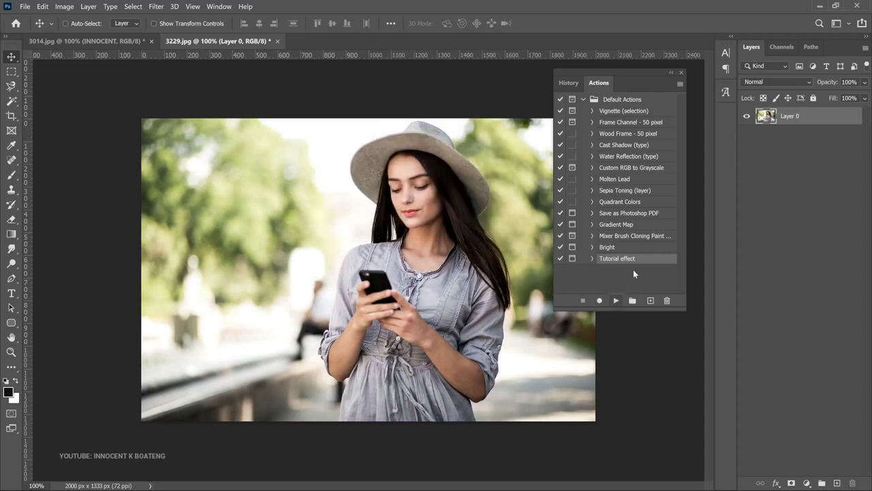
click(615, 301)
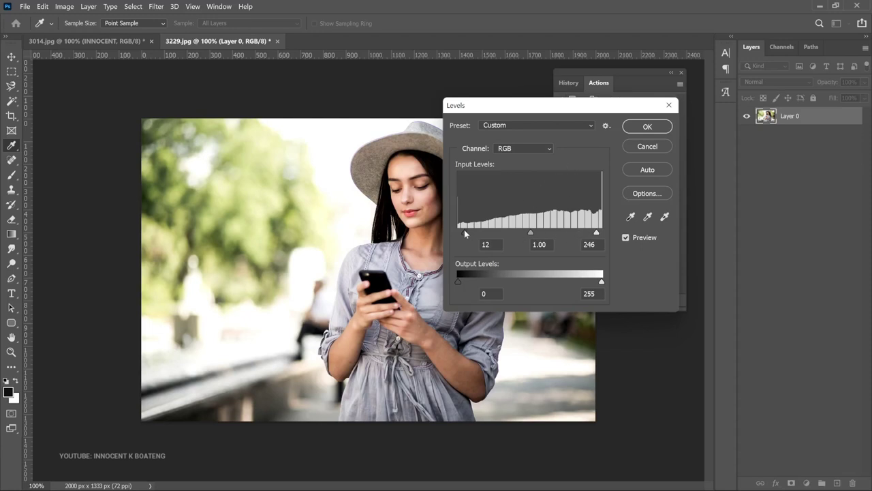
drag(465, 231, 467, 234)
click(641, 127)
key(ctrl+m)
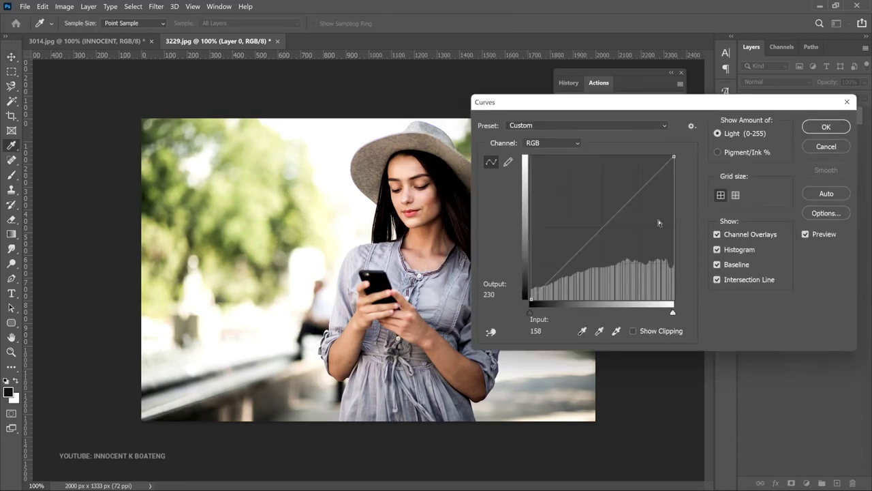
Add a midtone point in Curves and apply it.
click(605, 227)
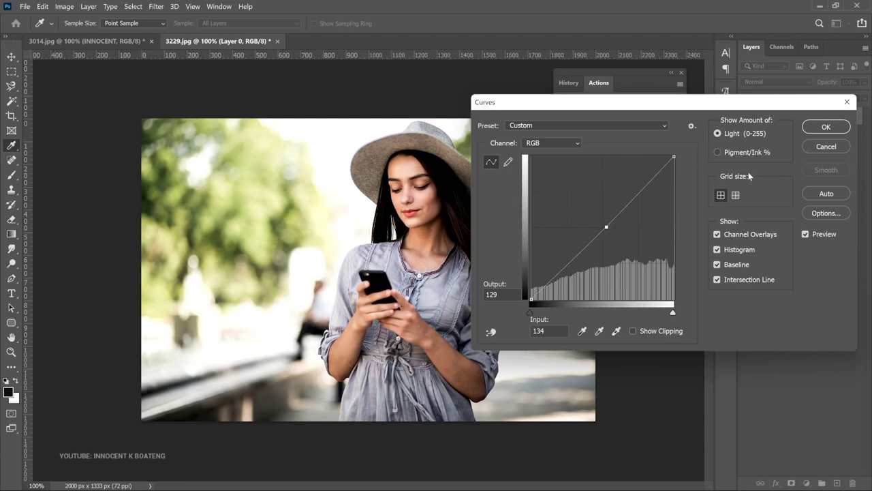
click(826, 126)
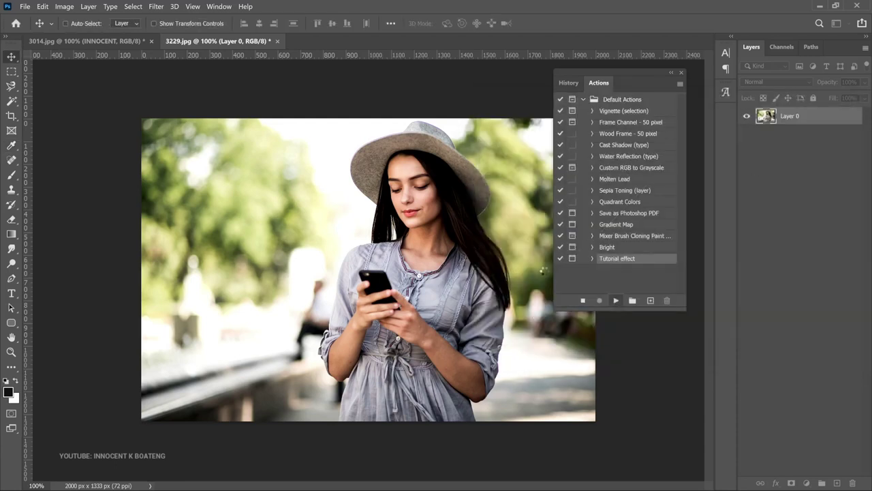
key(shift+ctrl+a)
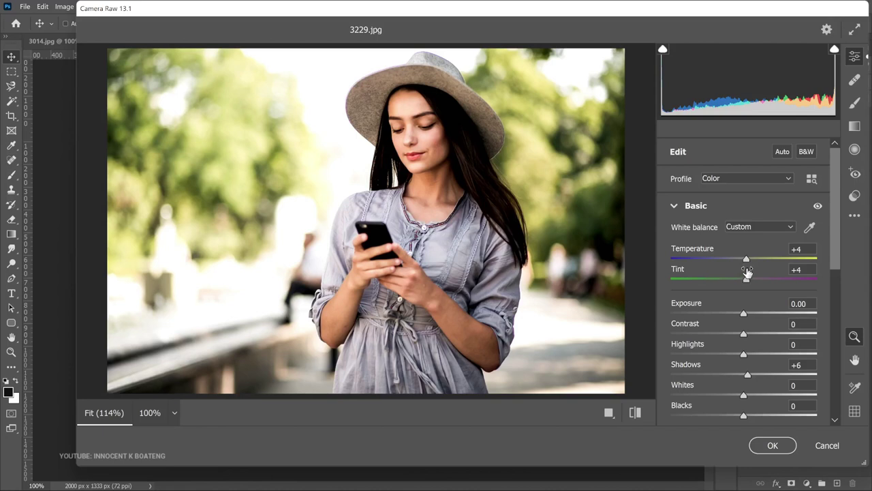
Cool the Camera Raw Temperature to -5 and apply the filter.
mouse_move(746, 259)
mouse_down()
mouse_move(739, 262)
mouse_move(748, 263)
mouse_up()
scroll(756, 307, down, 10)
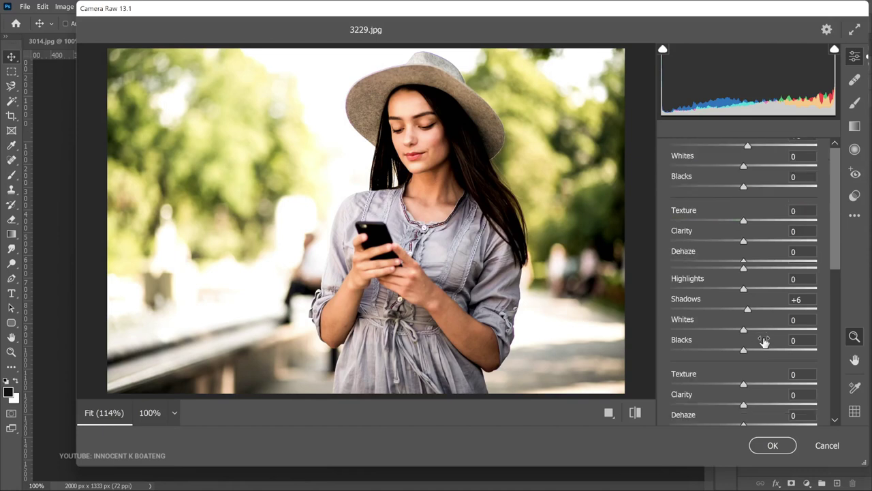
scroll(758, 308, up, 2)
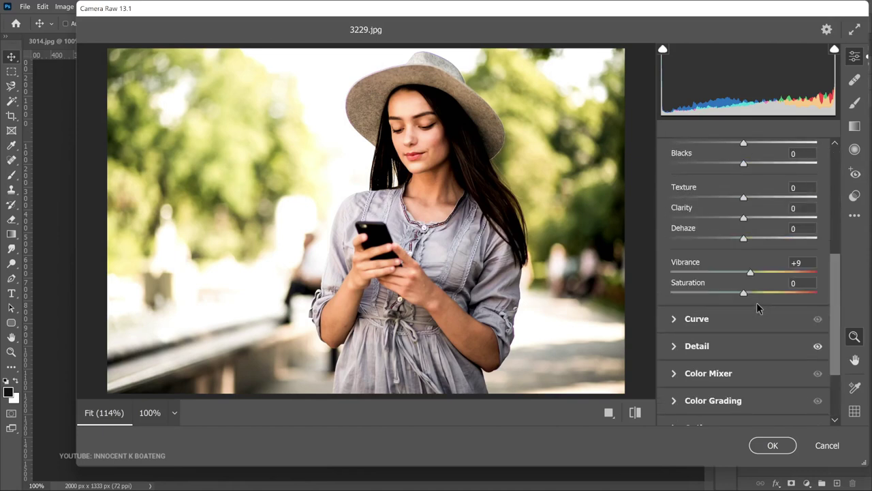
click(766, 446)
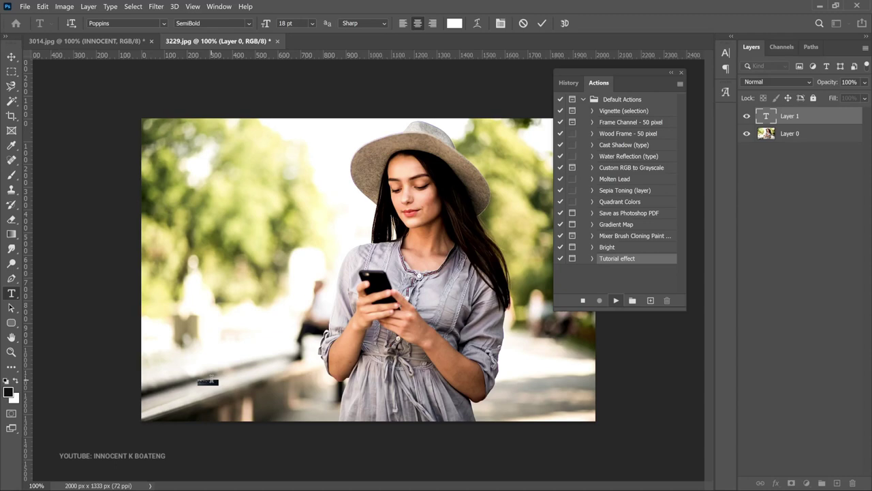
Commit the INNOCENT text and bring up the Open dialog.
click(11, 58)
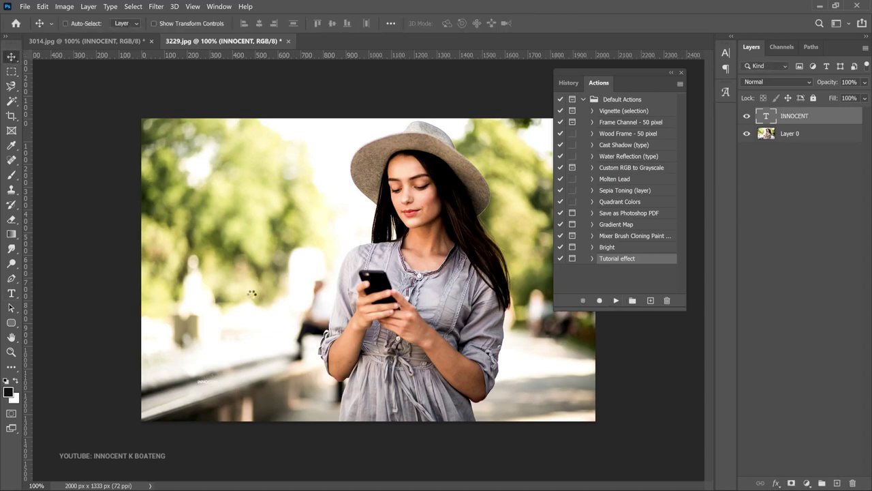
key(ctrl)
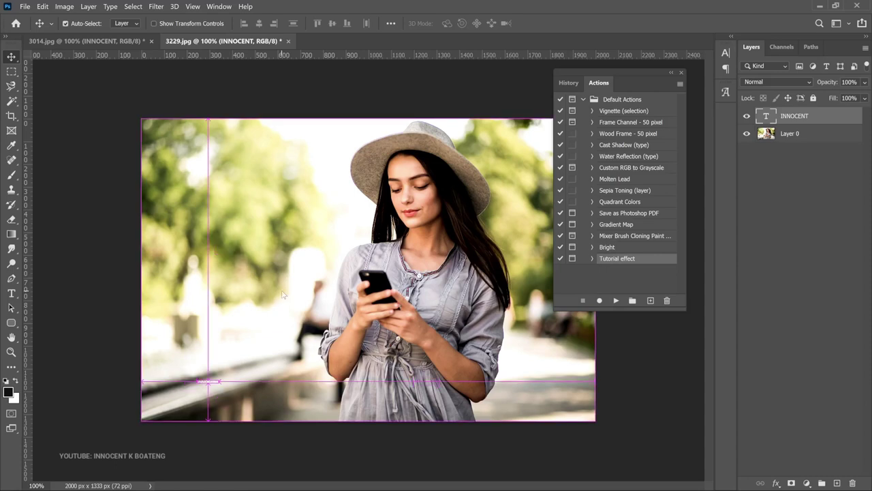
key(ctrl+o)
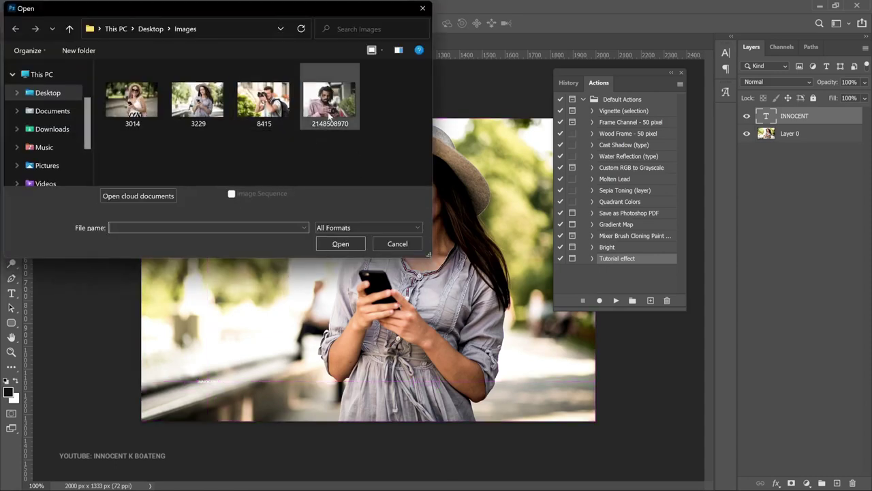
double_click(329, 115)
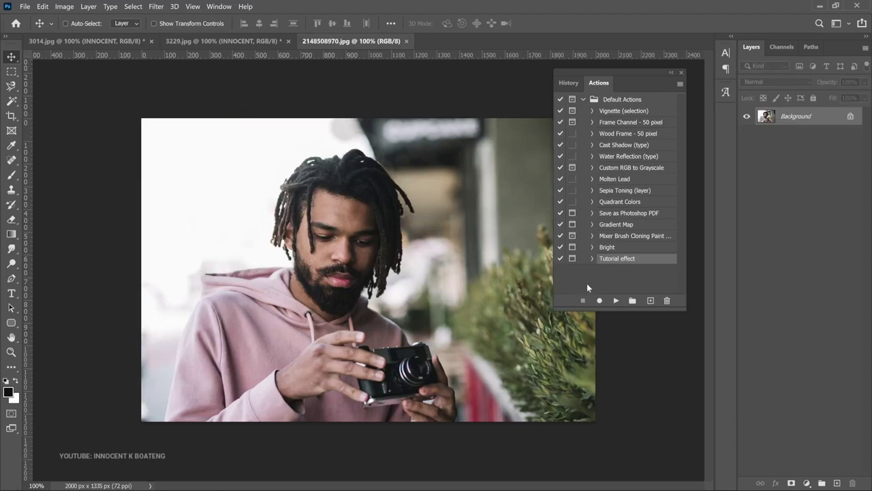
click(572, 258)
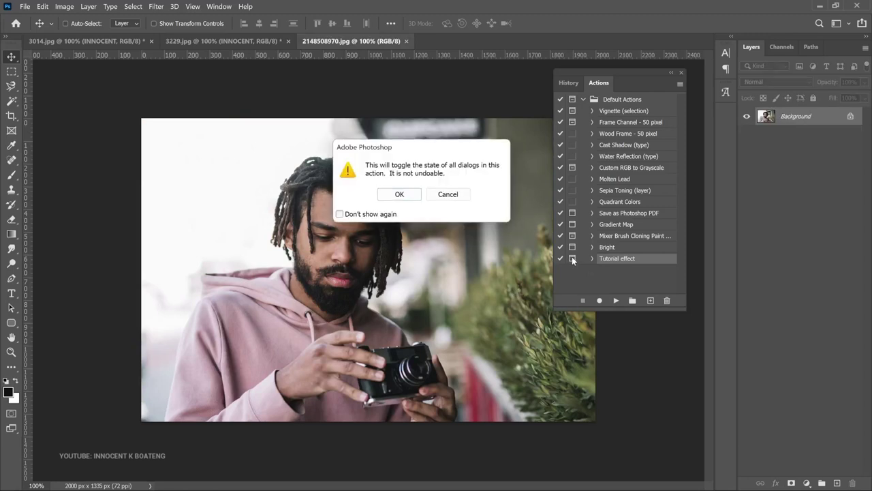
click(399, 194)
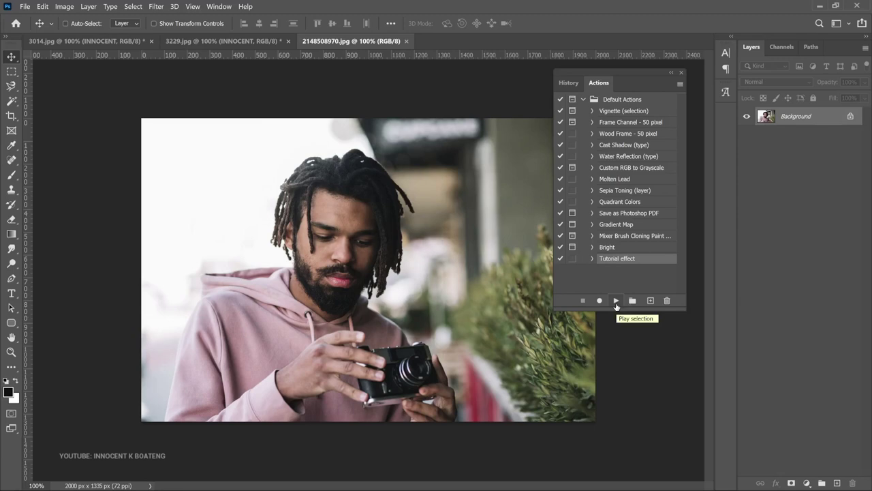
click(616, 302)
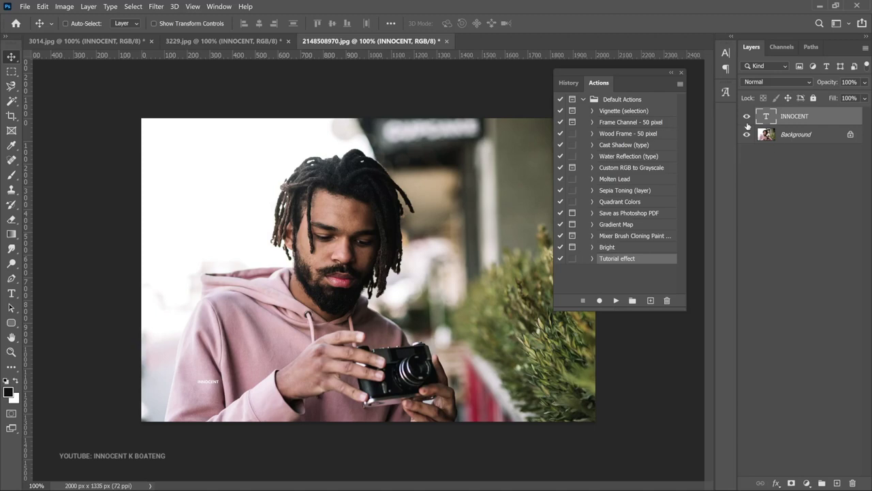
Remove the INNOCENT text, then create and start recording a new action named Crop action.
key(Delete)
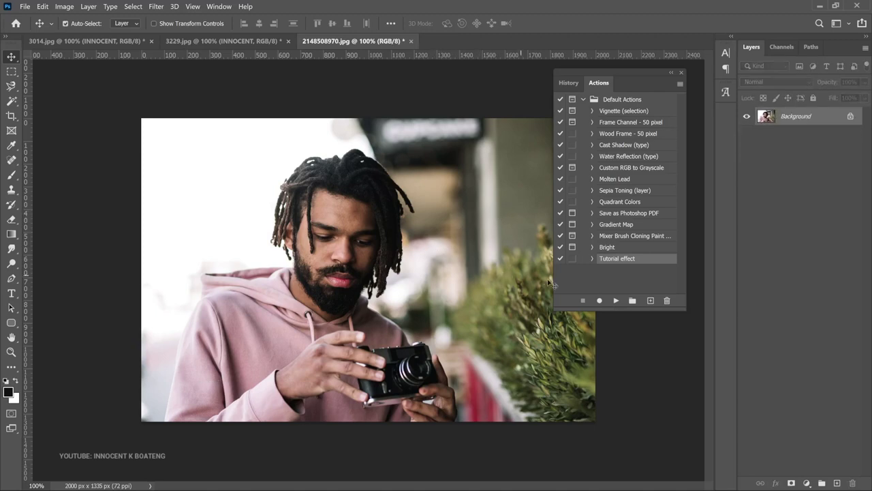
click(651, 300)
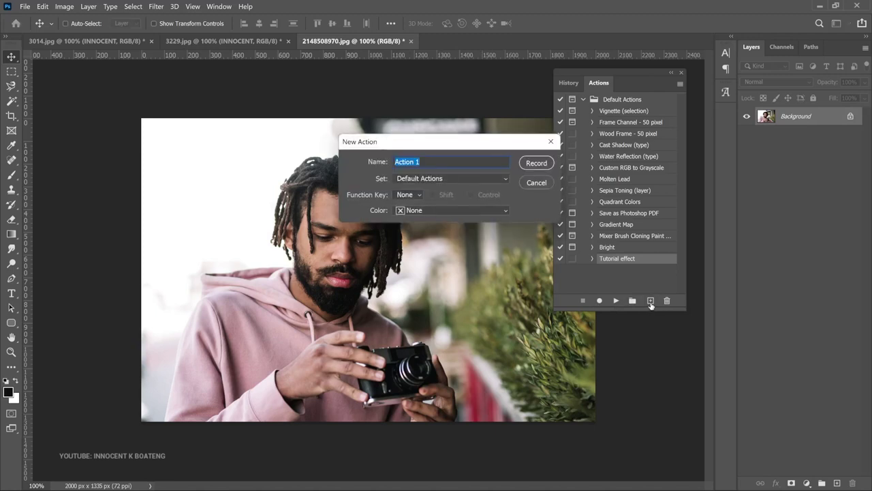
text(Crop a)
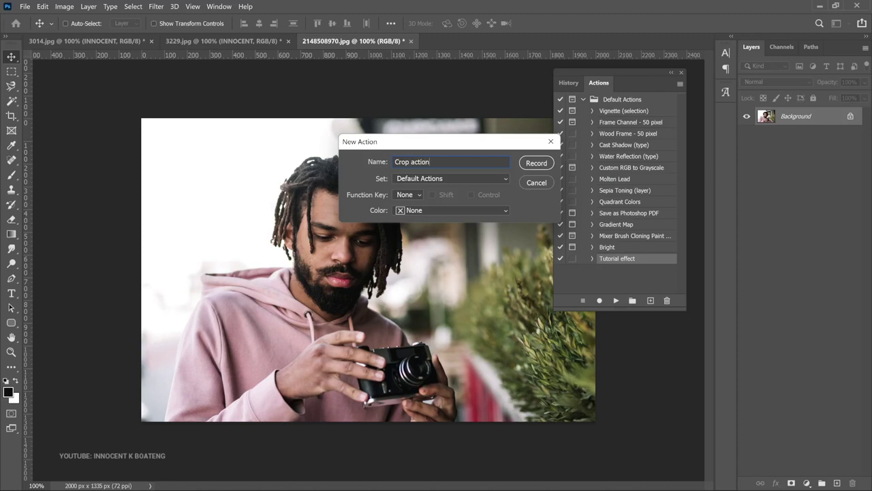
click(537, 164)
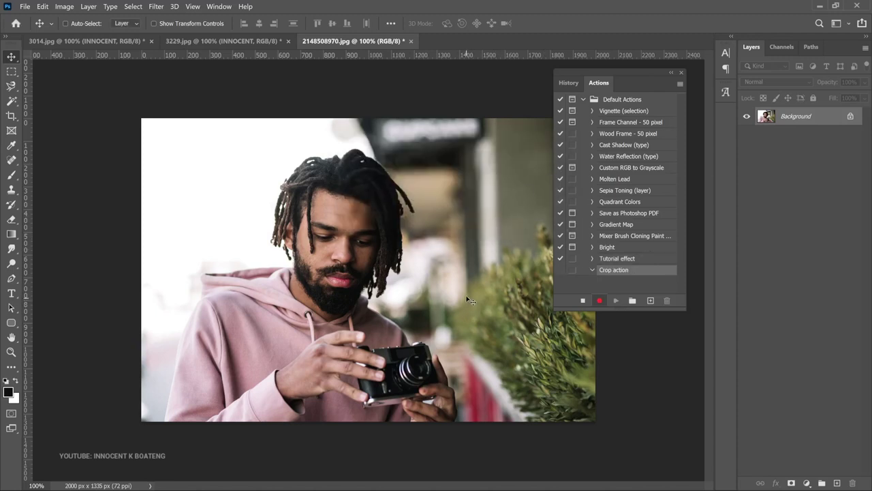
Unlock the background, crop to 1210 x 1335 px around the man, and stop recording.
click(850, 117)
key(c)
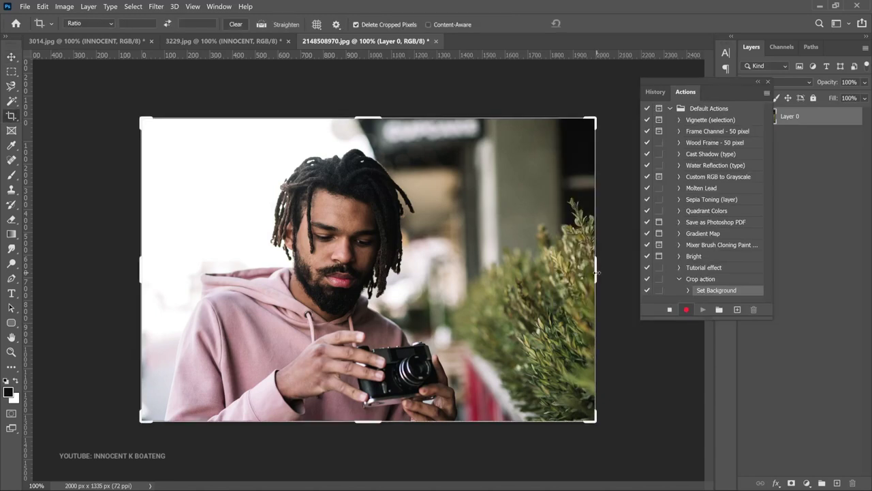
drag(552, 278, 530, 273)
drag(208, 272, 226, 272)
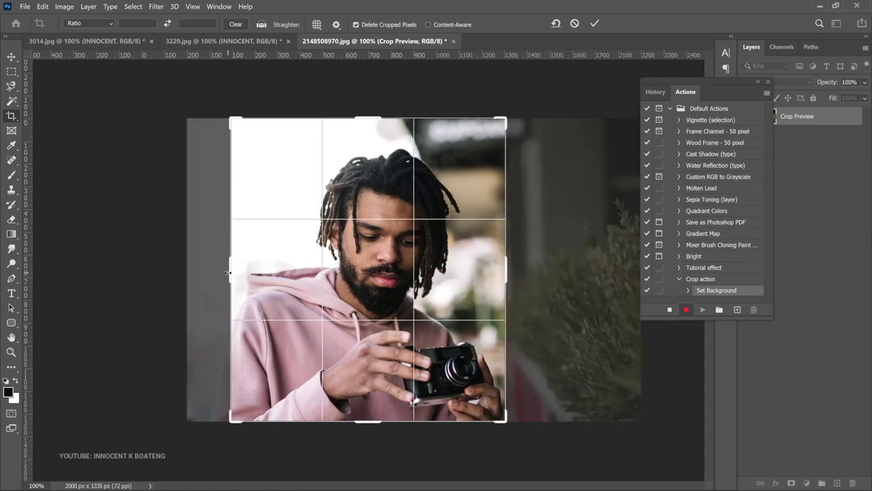
click(594, 25)
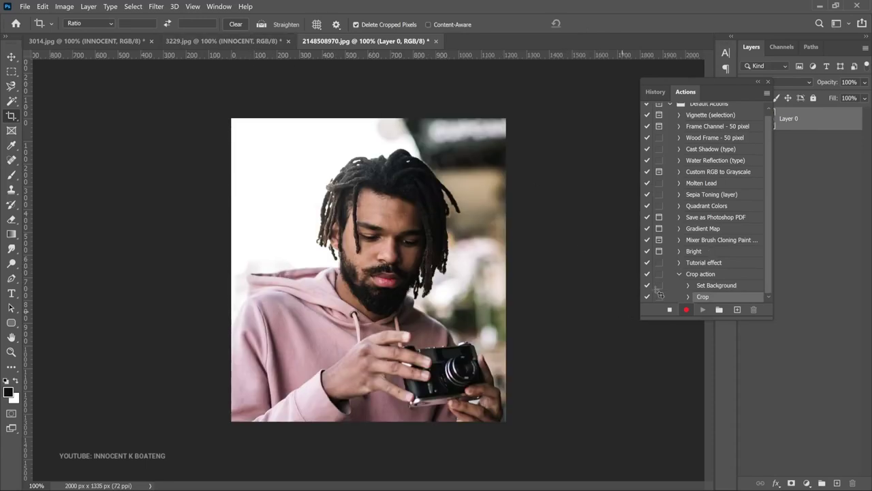
click(669, 309)
Replay the Crop action on 3229.jpg, pausing at the crop to centre the woman in the frame.
click(253, 41)
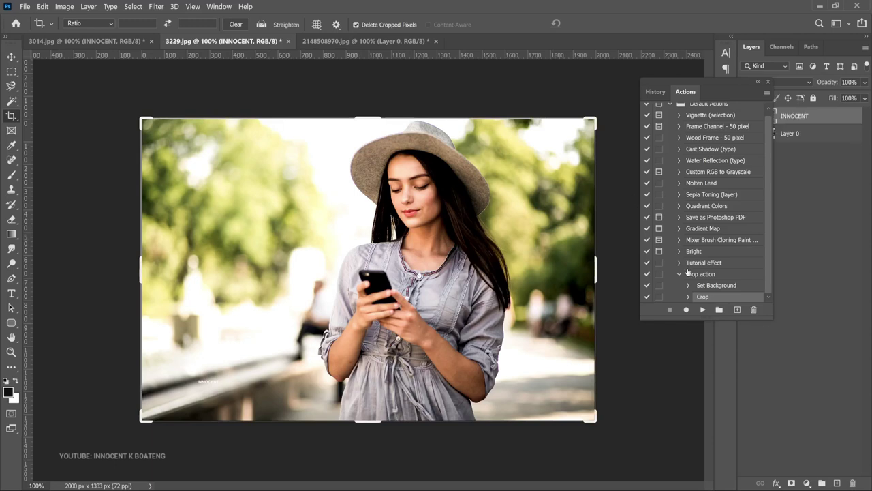
click(660, 297)
click(703, 309)
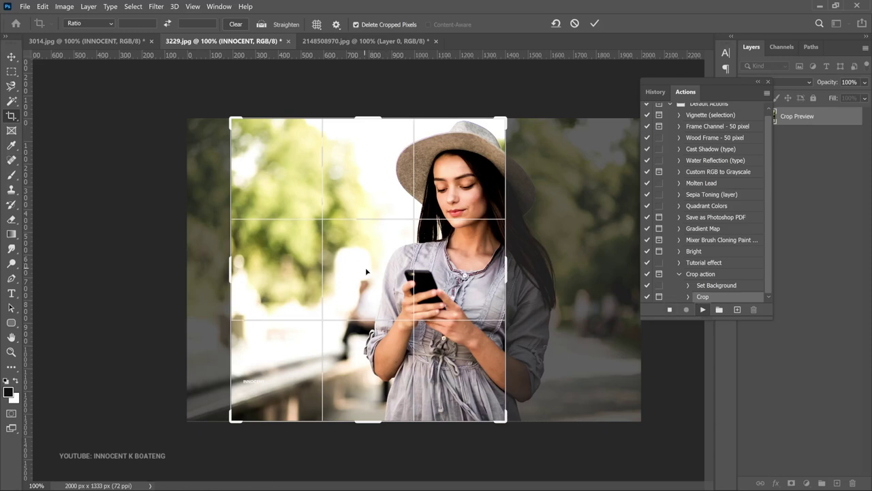
drag(382, 273, 287, 276)
drag(373, 275, 410, 276)
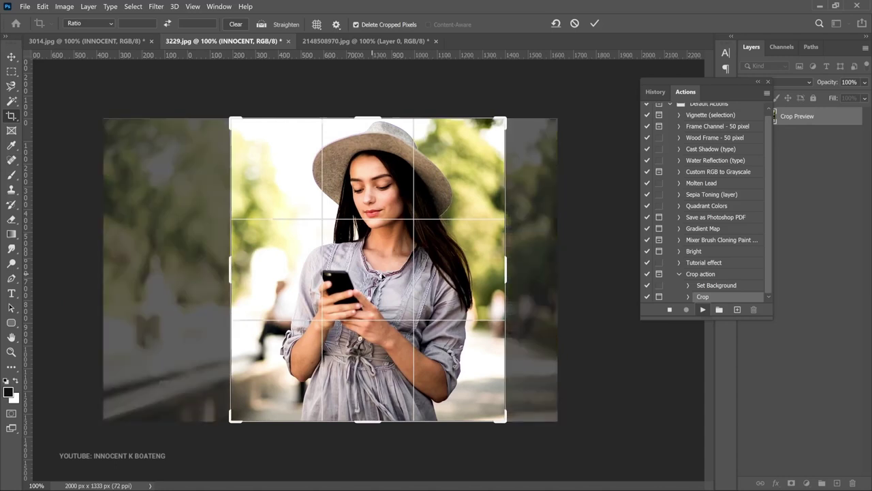